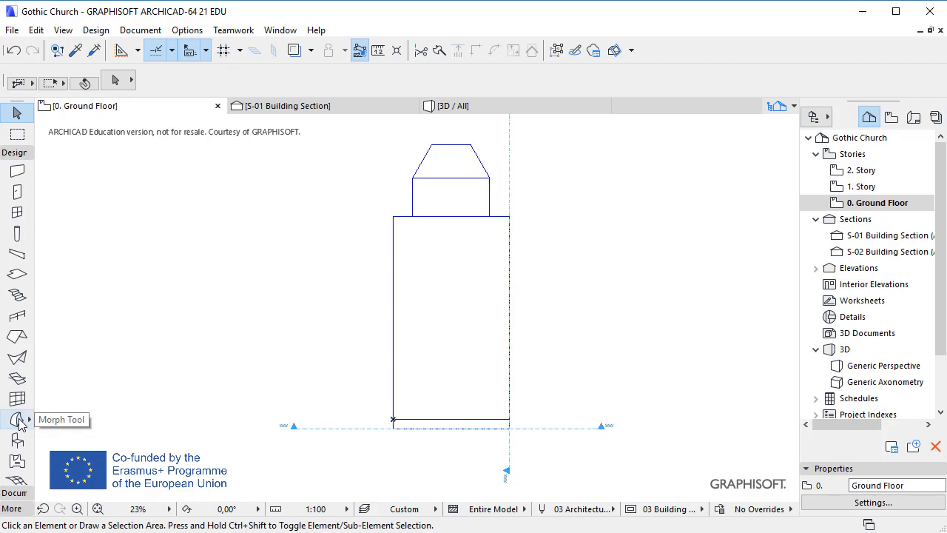
Step: Start the Morph tool on the CHURCH layer with the rectangle geometry method
{"action": "left_click", "coordinate": [17, 420]}
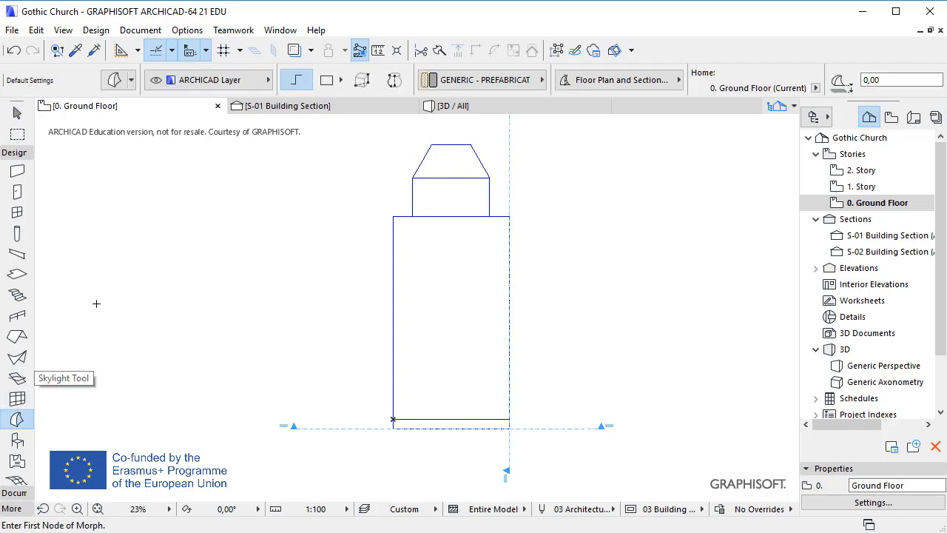
{"action": "left_click", "coordinate": [262, 85]}
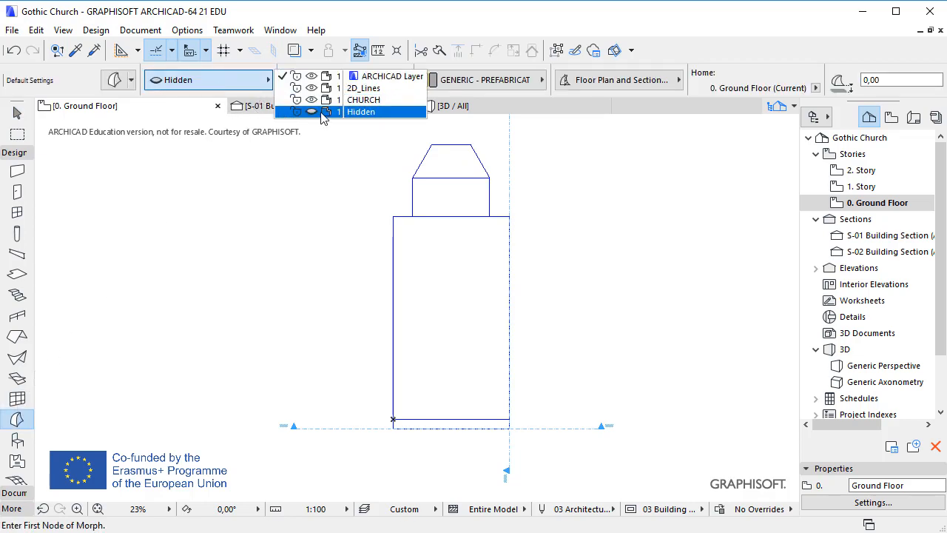
{"action": "left_click", "coordinate": [404, 105]}
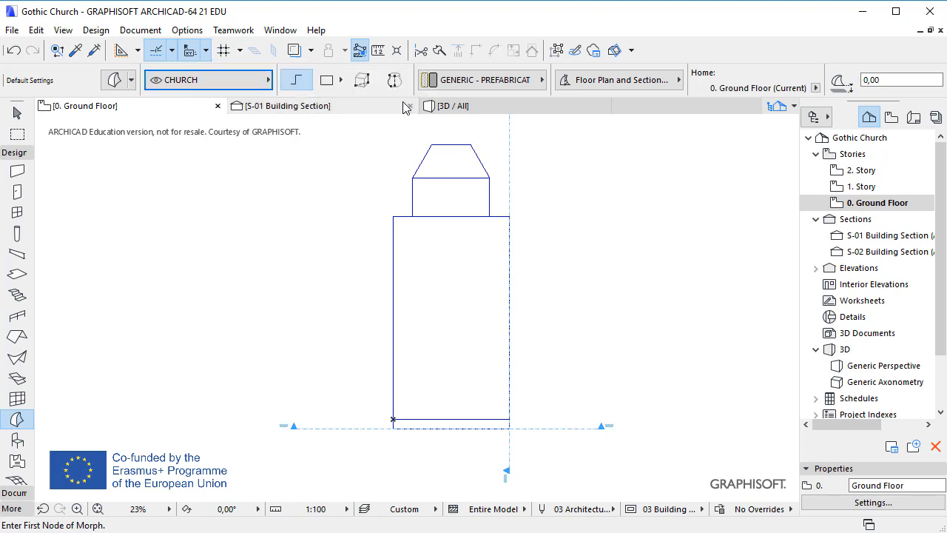
{"action": "left_click", "coordinate": [329, 84]}
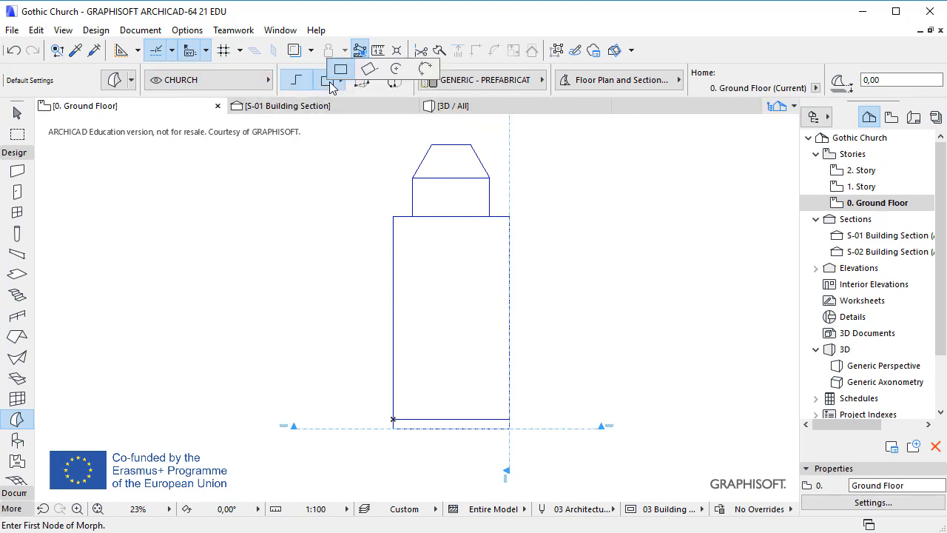
{"action": "left_click", "coordinate": [340, 68]}
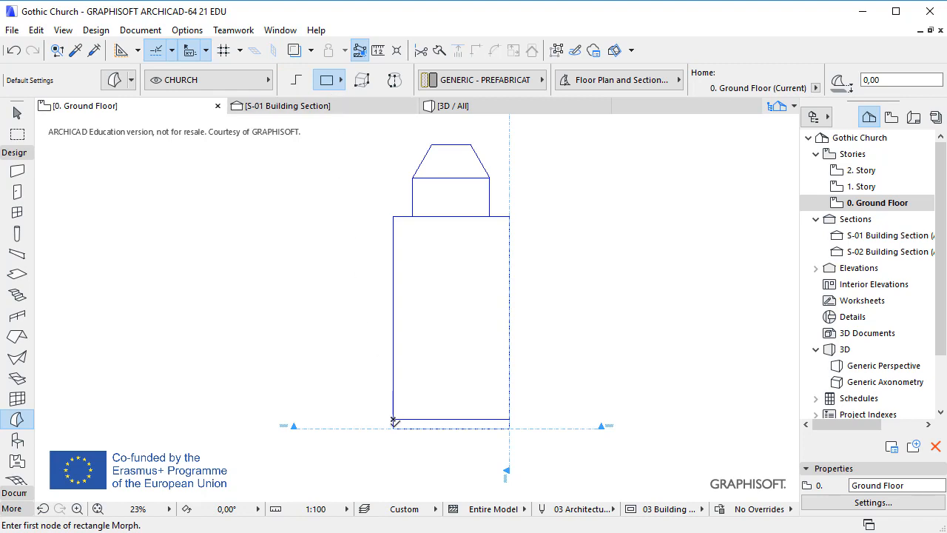
Step: Draw rectangular morphs over the base strip and over the nave outline, about 1200 by 2100
{"action": "left_click", "coordinate": [393, 420]}
{"action": "left_click", "coordinate": [509, 427]}
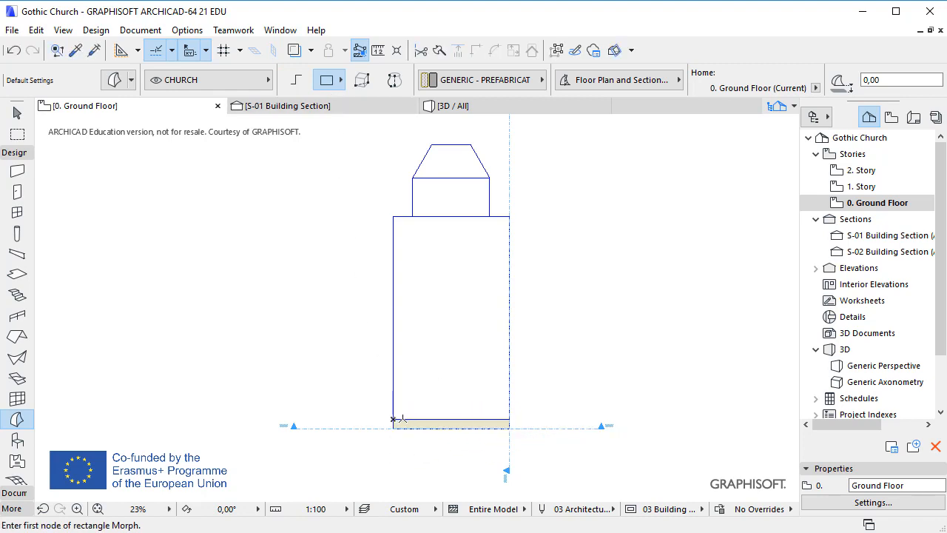
{"action": "left_click", "coordinate": [393, 419]}
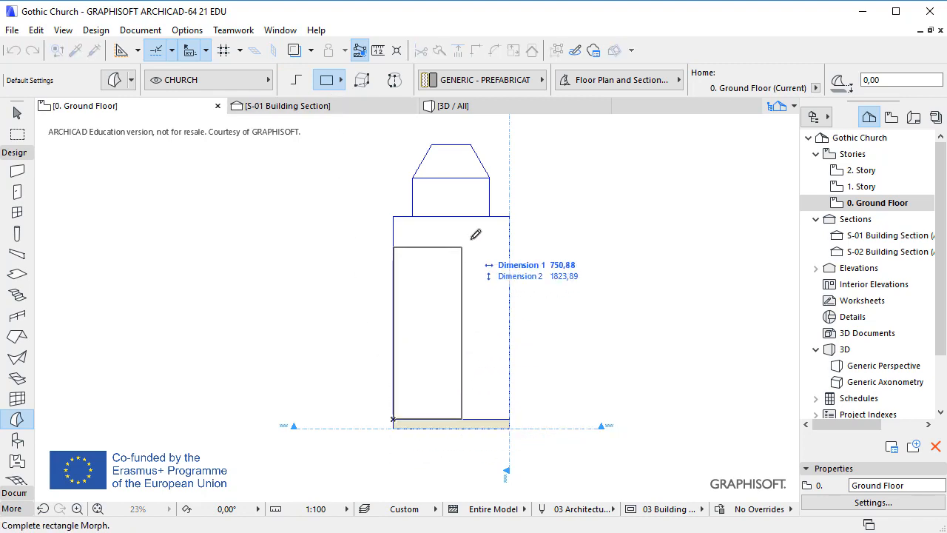
{"action": "left_click", "coordinate": [509, 217]}
Step: Draw a rectangular morph over the chancel and fill the apse polygon with a morph
{"action": "left_click", "coordinate": [412, 216]}
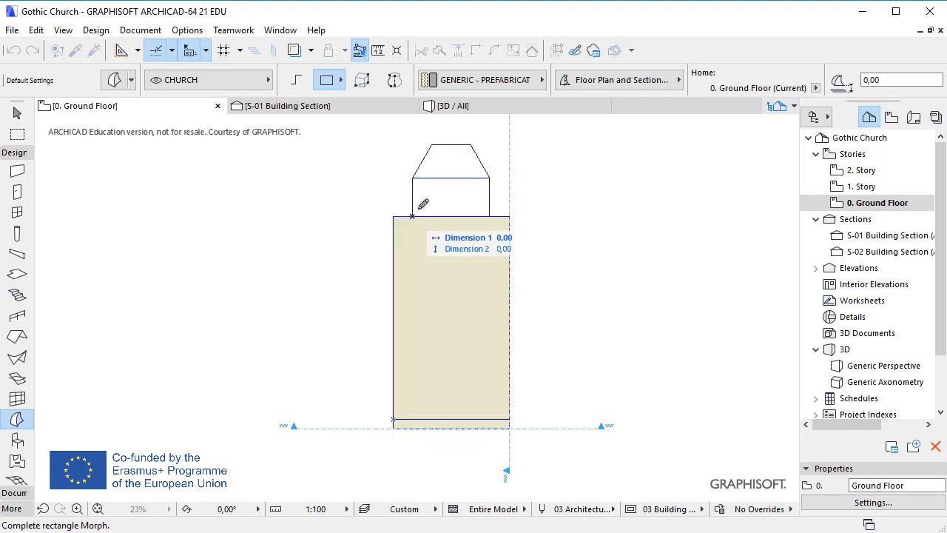
{"action": "left_click", "coordinate": [489, 177]}
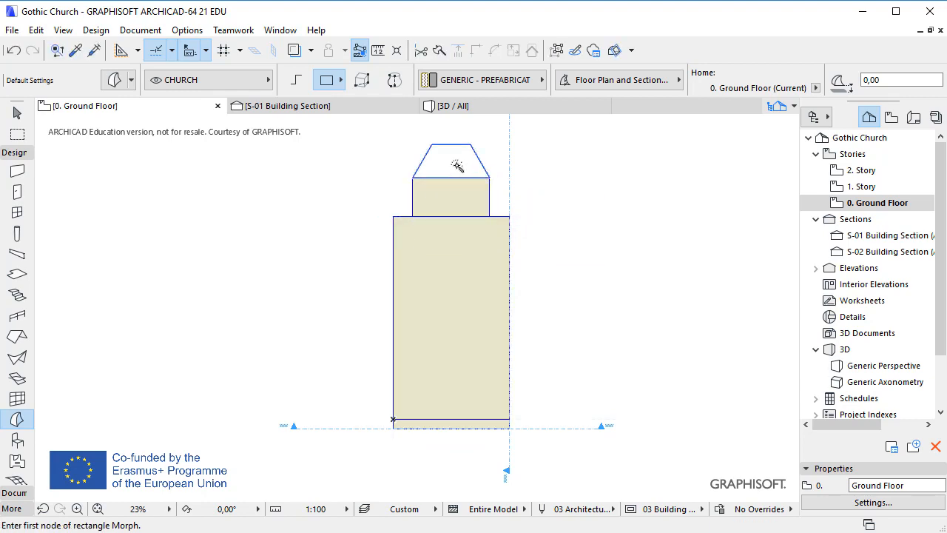
{"action": "left_click", "coordinate": [456, 166]}
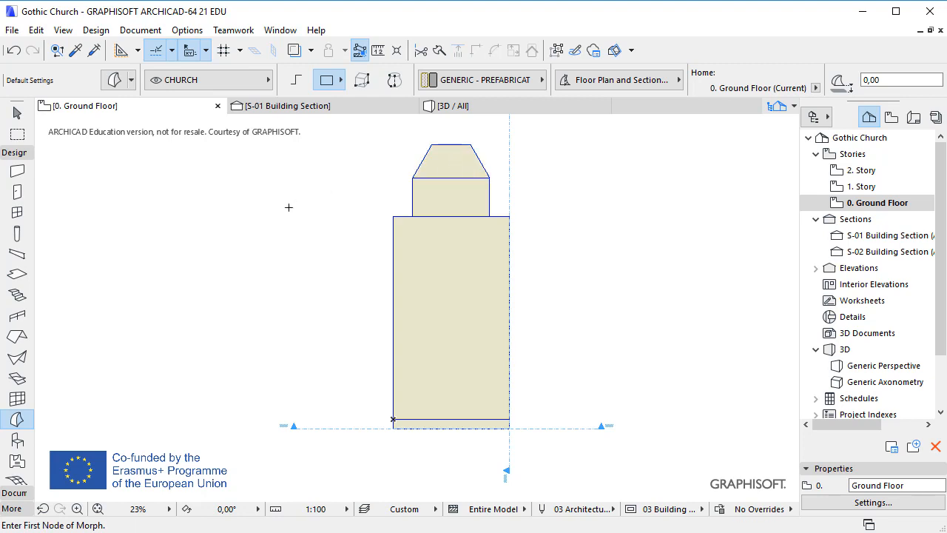
{"action": "key", "text": "Escape"}
Step: In the 3D view, select the nave, chancel and apse morphs and extrude them upward by 950
{"action": "key", "text": "F3"}
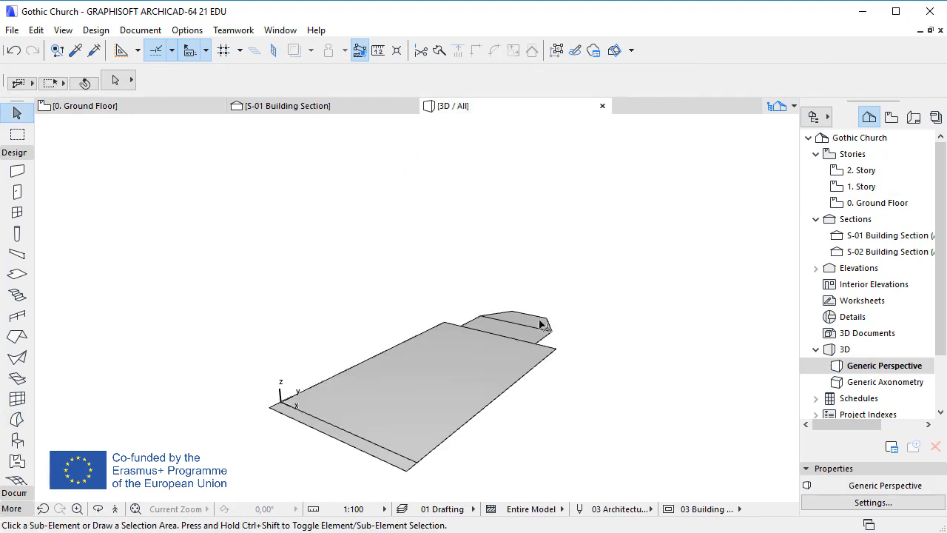
{"action": "left_click", "coordinate": [544, 325]}
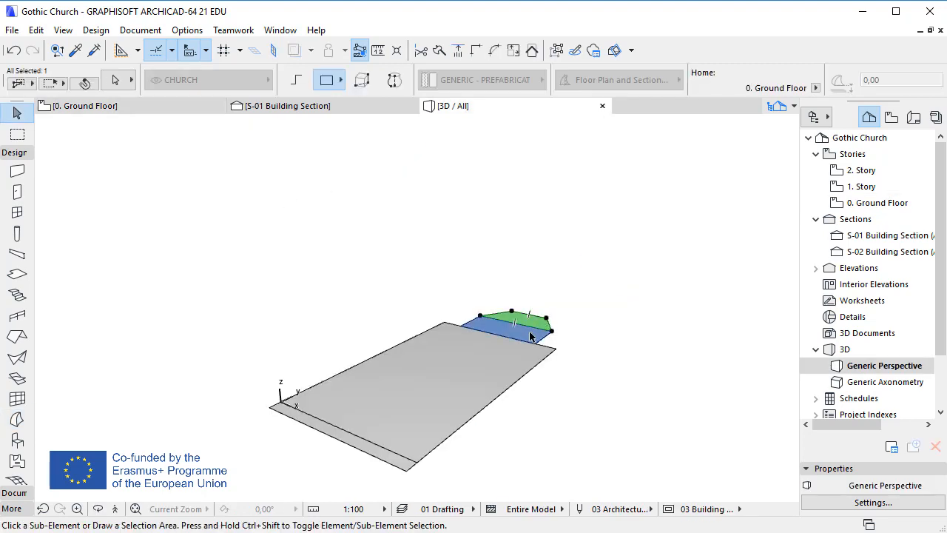
{"action": "left_click", "coordinate": [530, 336], "text": "shift"}
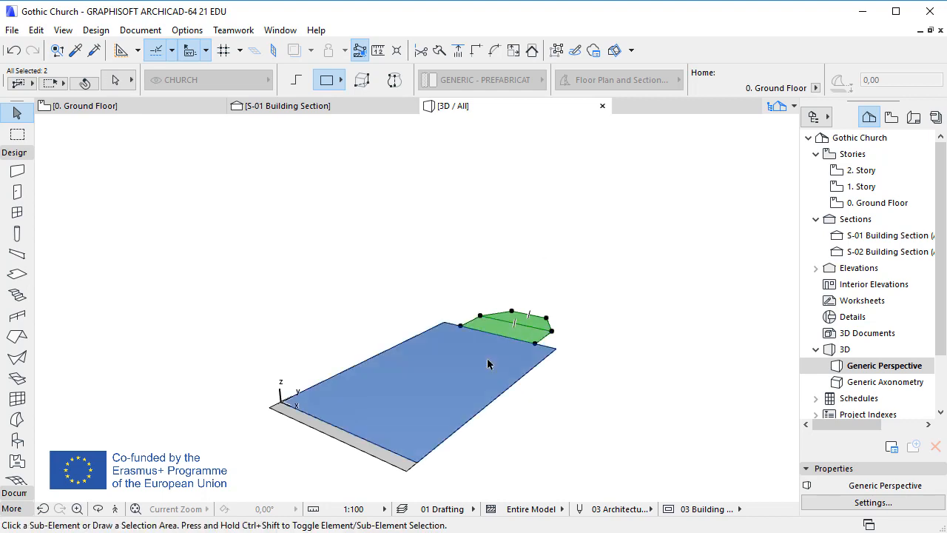
{"action": "left_click", "coordinate": [487, 358], "text": "shift"}
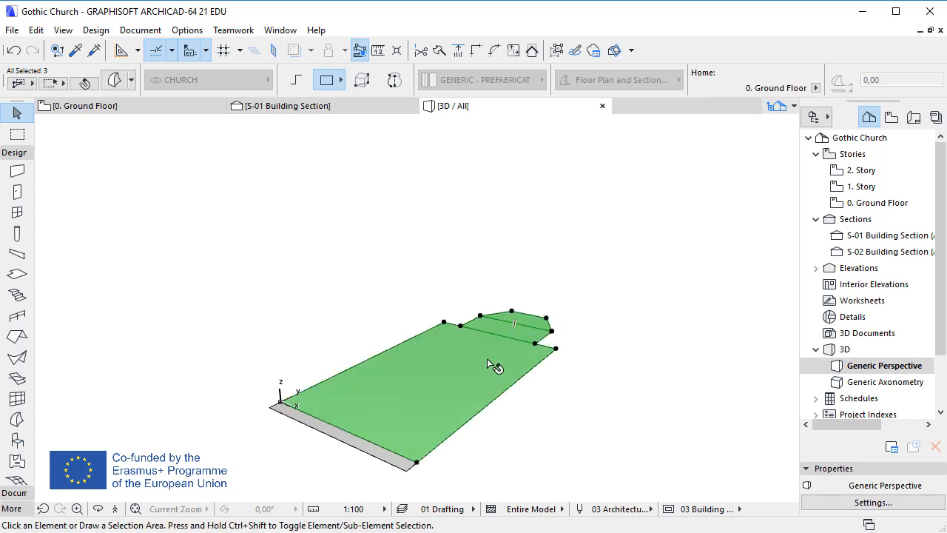
{"action": "left_click", "coordinate": [452, 395]}
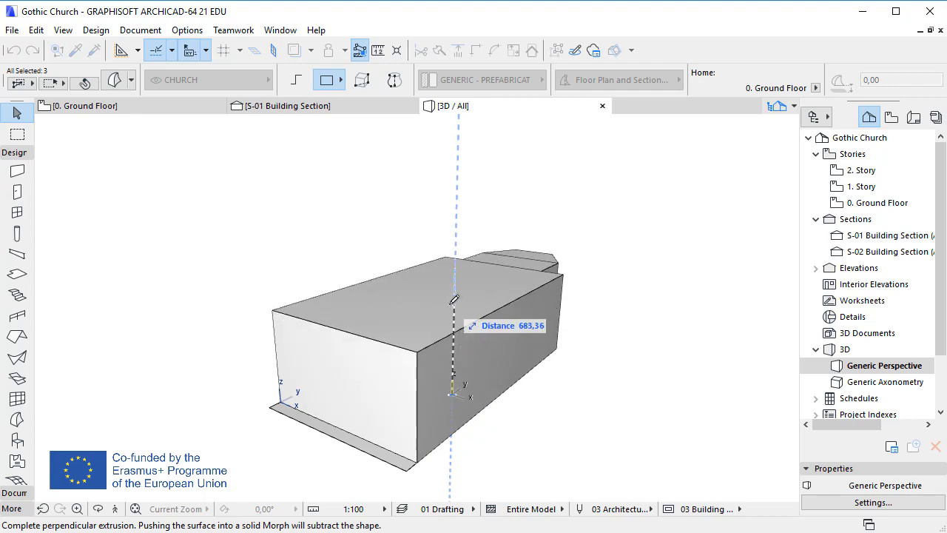
{"action": "key", "text": "Tab"}
{"action": "type", "text": "9"}
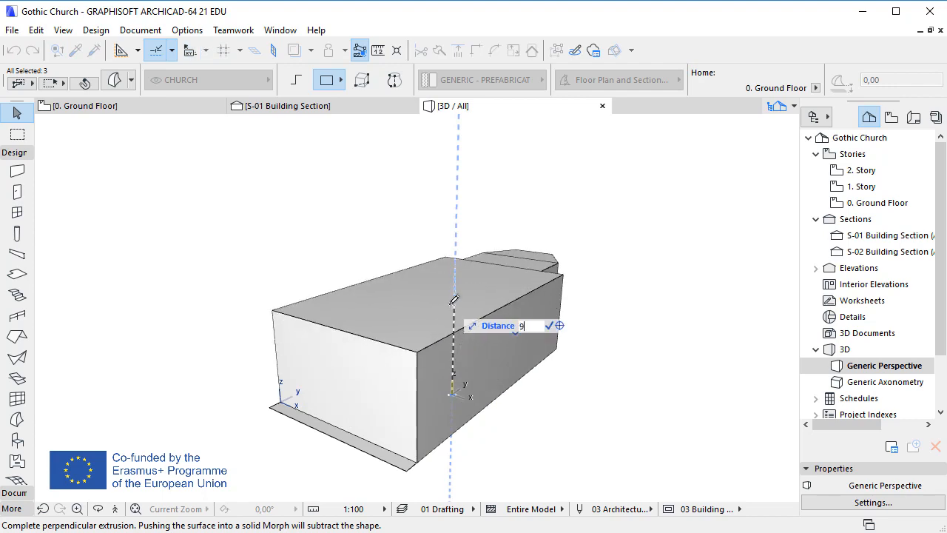
{"action": "type", "text": "5"}
{"action": "key", "text": "Return"}
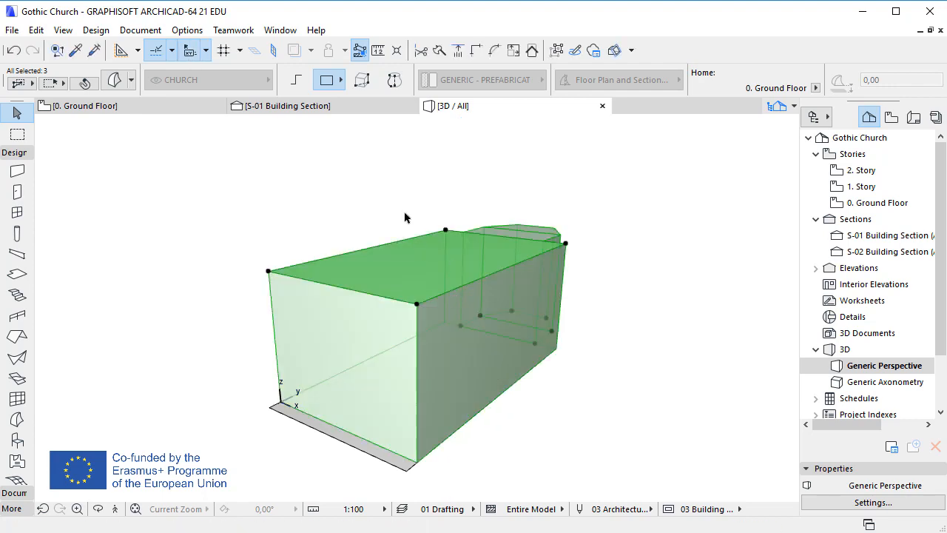
Step: Extrude the front strip morph upward by 990 to form the facade wall
{"action": "left_click", "coordinate": [405, 218]}
{"action": "left_click", "coordinate": [390, 456]}
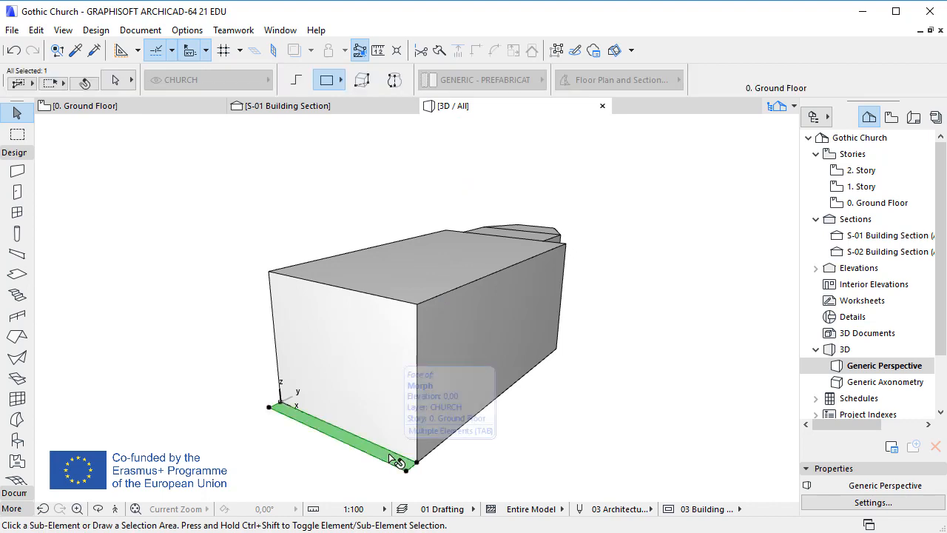
{"action": "left_click", "coordinate": [396, 460]}
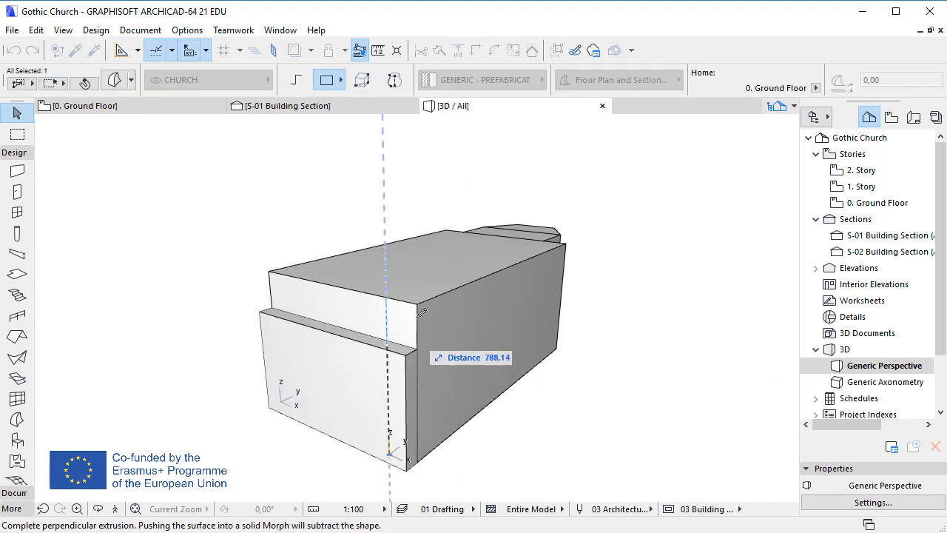
{"action": "key", "text": "Tab"}
{"action": "type", "text": "990"}
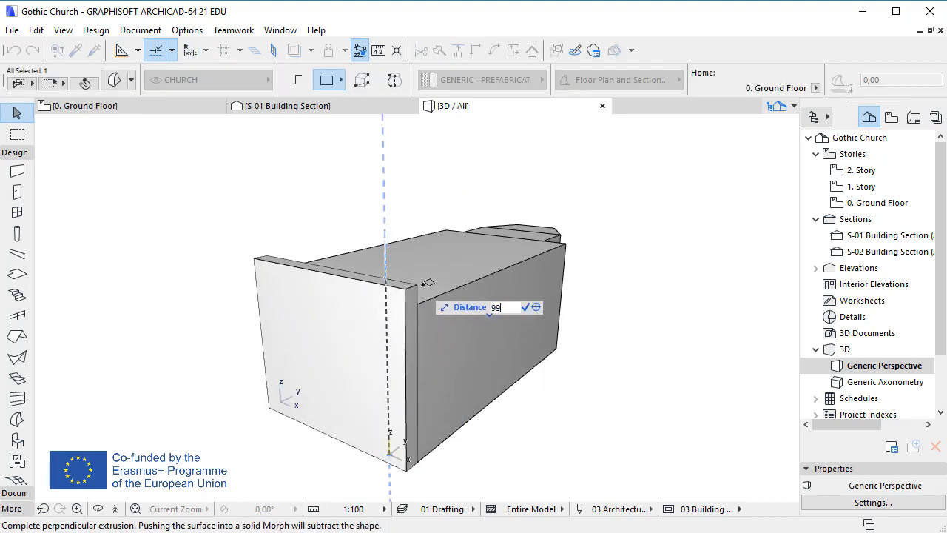
{"action": "key", "text": "Return"}
{"action": "key", "text": "Escape"}
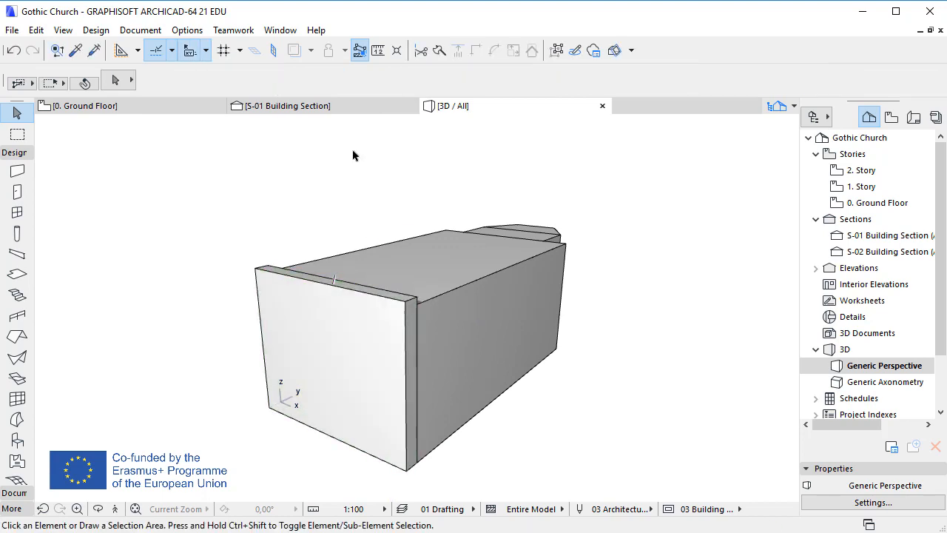
Step: Add a polyline edge across the top of the facade wall at its midpoint
{"action": "scroll", "coordinate": [125, 346], "scroll_direction": "up", "scroll_amount": 3}
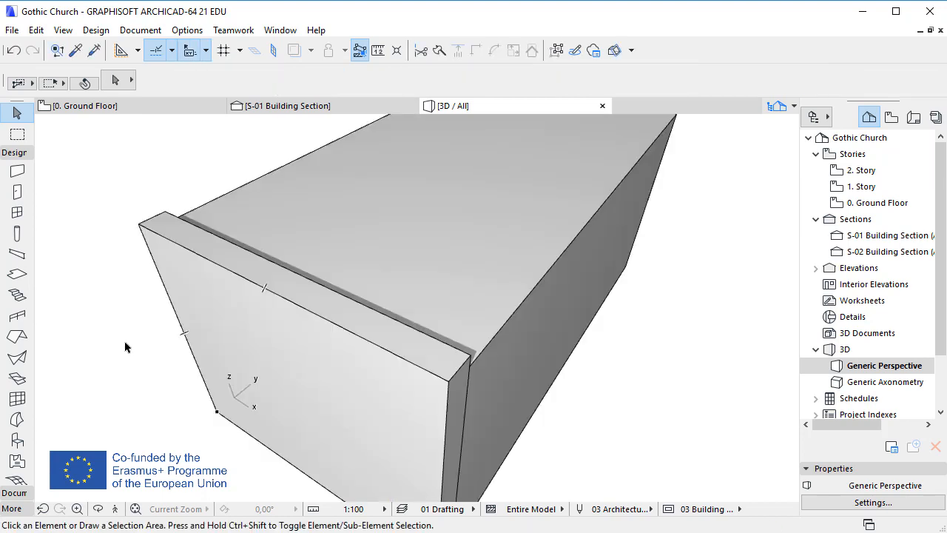
{"action": "left_click", "coordinate": [265, 291]}
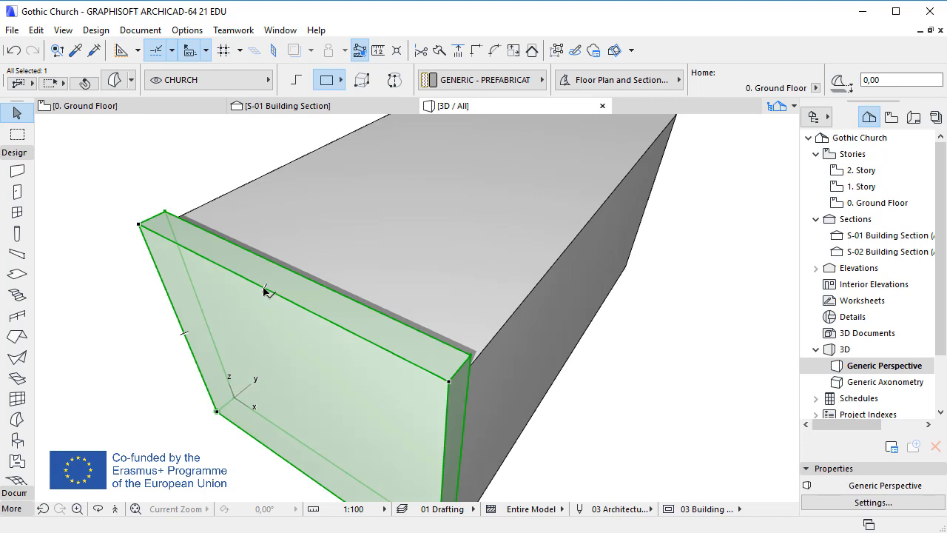
{"action": "left_click", "coordinate": [265, 290]}
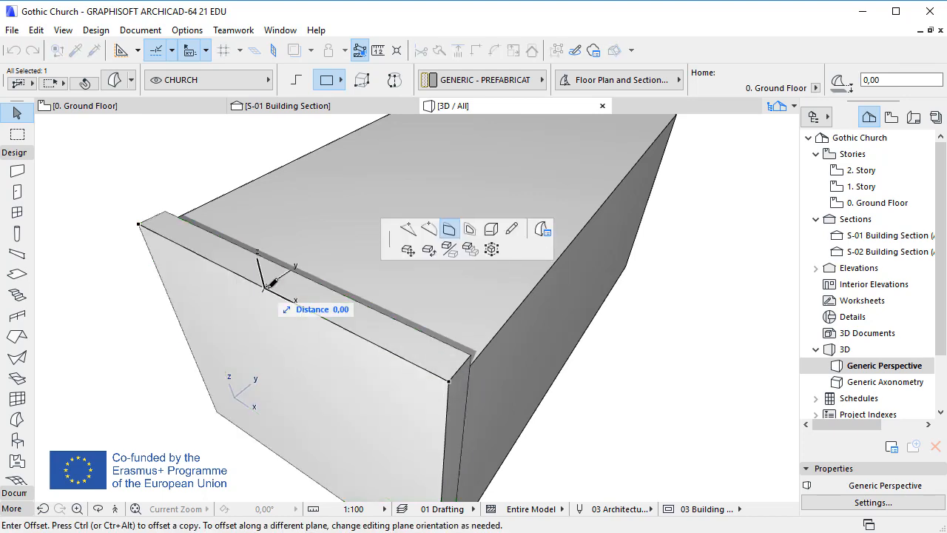
{"action": "left_click", "coordinate": [512, 230]}
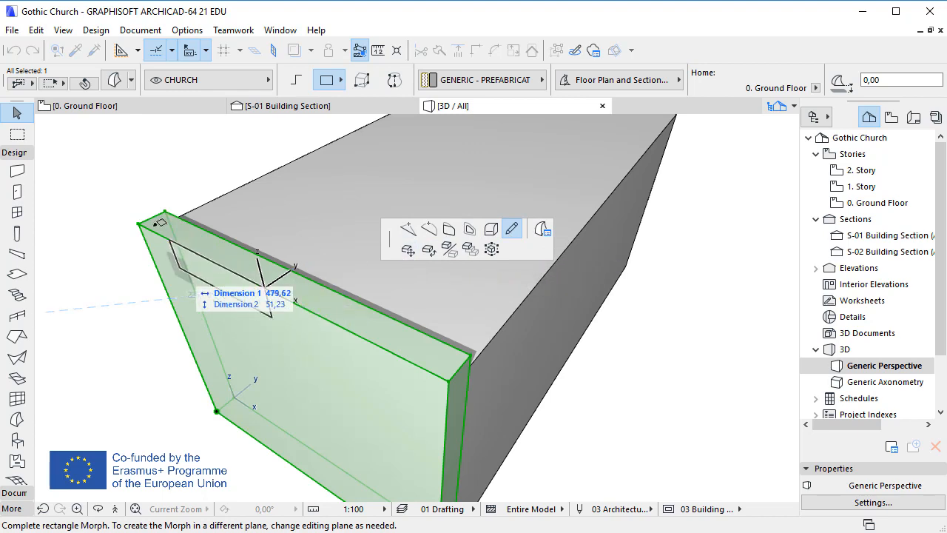
{"action": "left_click", "coordinate": [300, 81]}
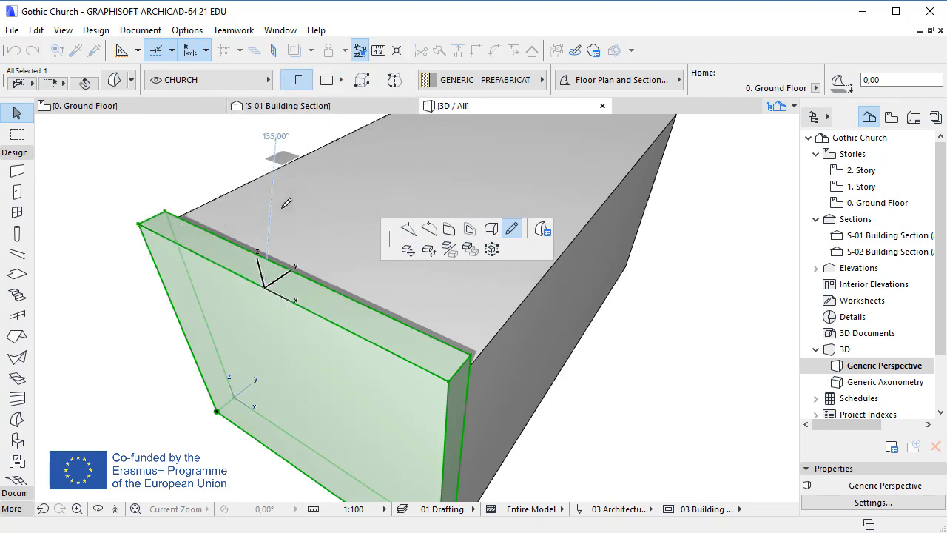
{"action": "left_click", "coordinate": [295, 267]}
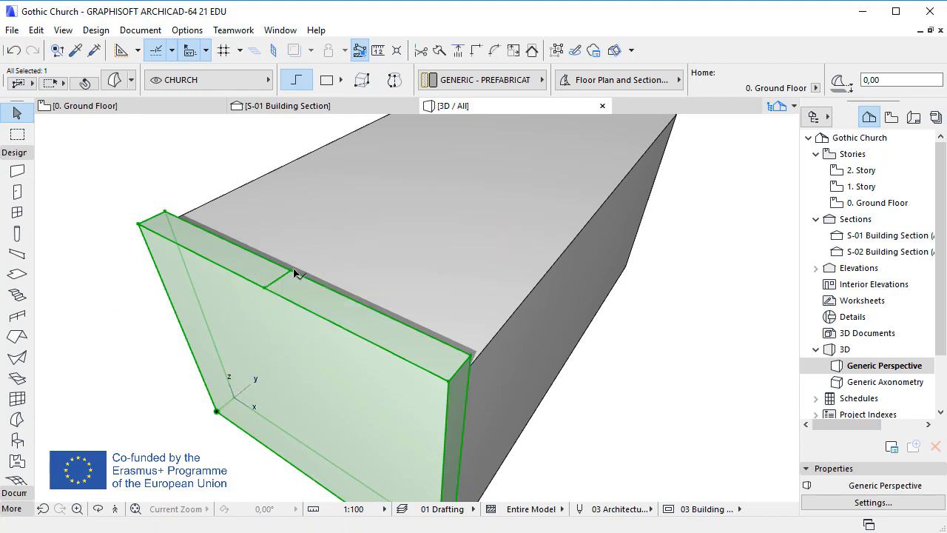
{"action": "key", "text": "Escape"}
Step: Raise the new midpoint edge with Offset Edge to form the facade's gable peak
{"action": "left_click", "coordinate": [281, 277], "text": "ctrl+shift"}
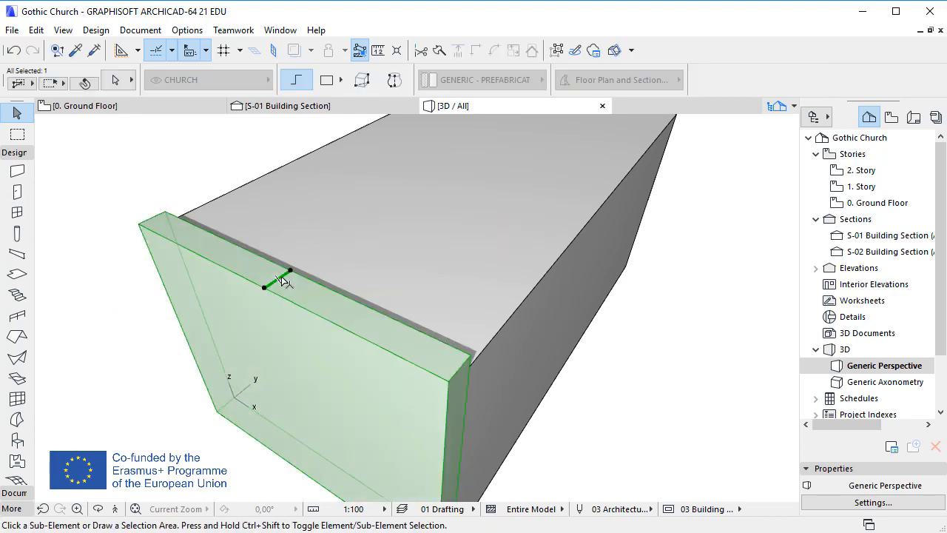
{"action": "left_click", "coordinate": [282, 278]}
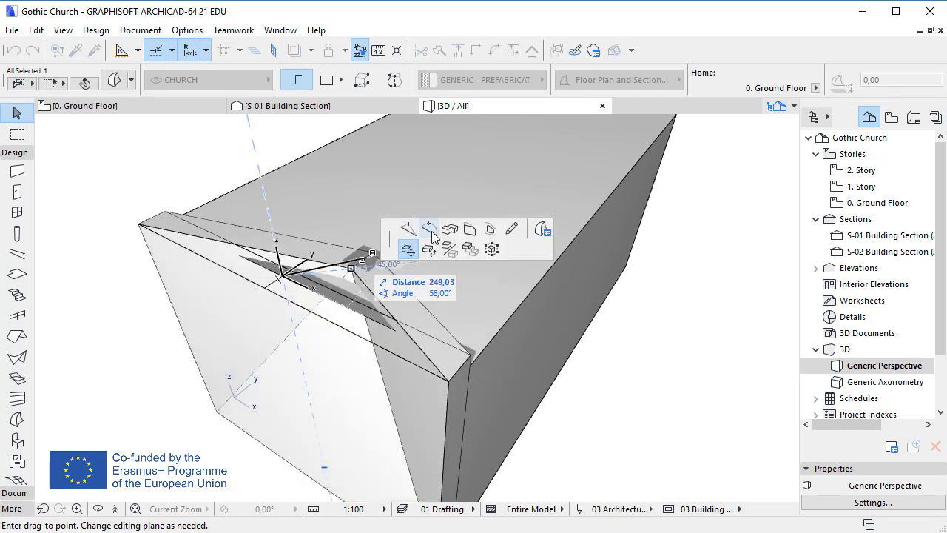
{"action": "left_click", "coordinate": [470, 231]}
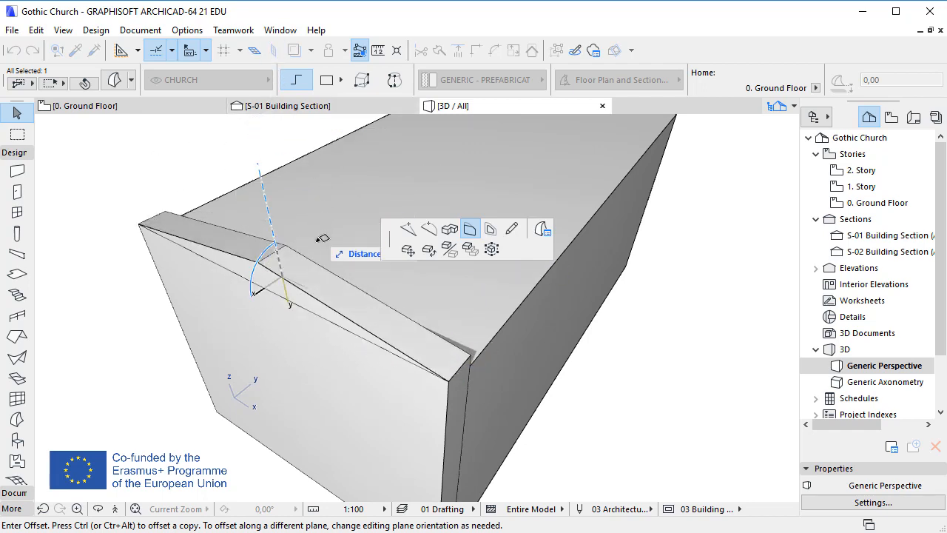
{"action": "key", "text": "Tab"}
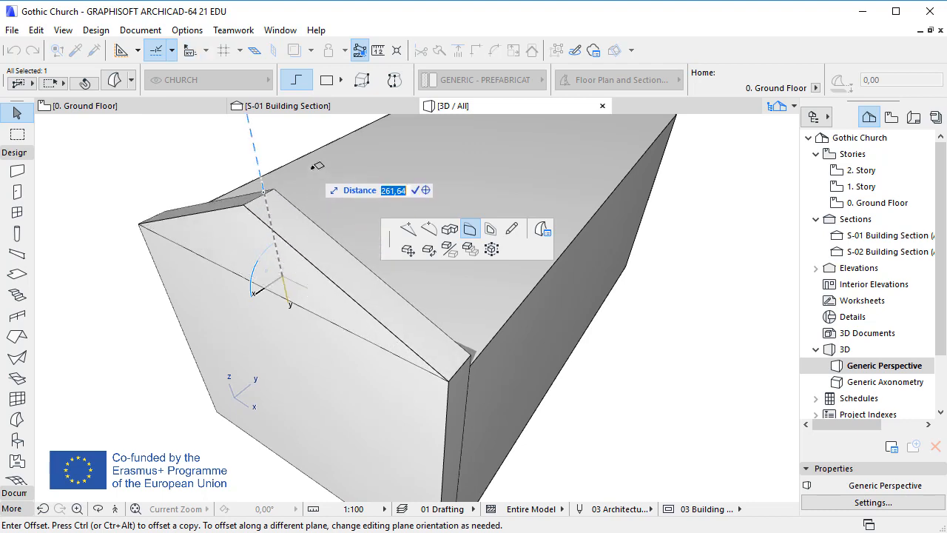
{"action": "type", "text": "720"}
{"action": "key", "text": "Return"}
Step: Add a lengthwise edge along the nave's top face, 600 from its long side edge
{"action": "scroll", "coordinate": [325, 419], "scroll_direction": "down", "scroll_amount": 4}
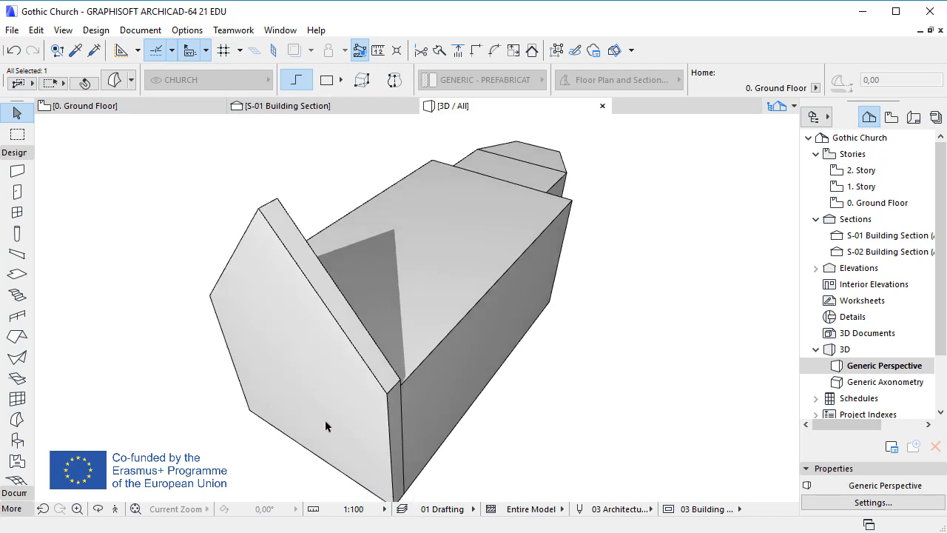
{"action": "left_click", "coordinate": [631, 283]}
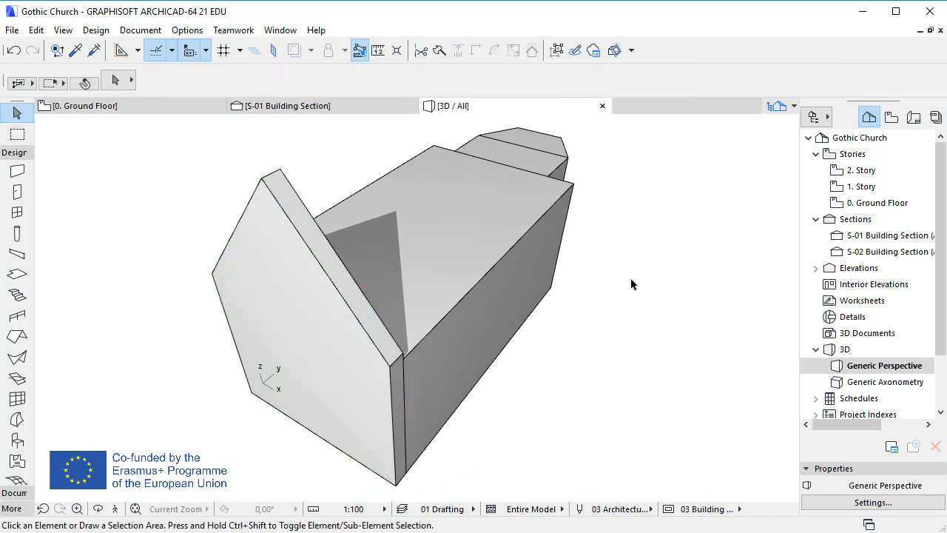
{"action": "middle_click_drag", "start_coordinate": [631, 284], "coordinate": [434, 333], "text": "shift"}
{"action": "left_click", "coordinate": [429, 355]}
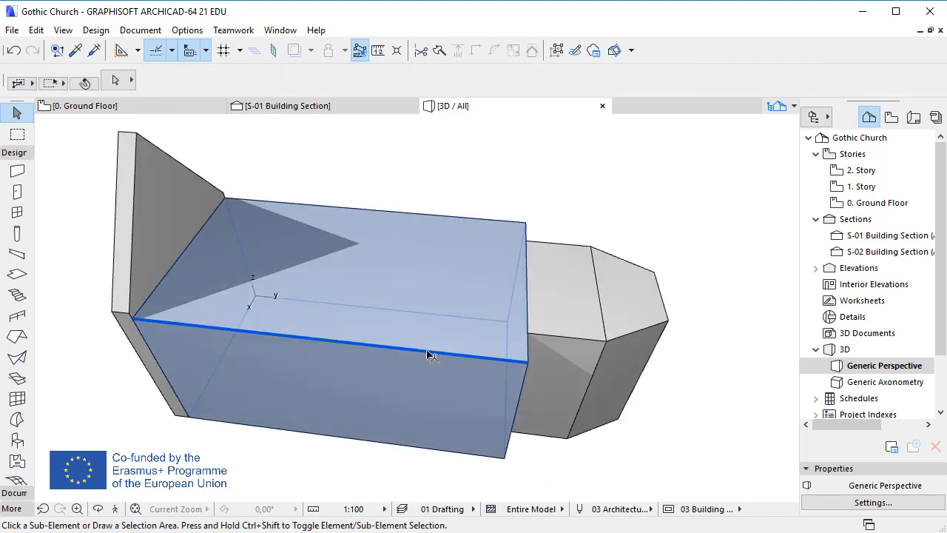
{"action": "left_click", "coordinate": [427, 351]}
{"action": "left_click", "coordinate": [427, 352]}
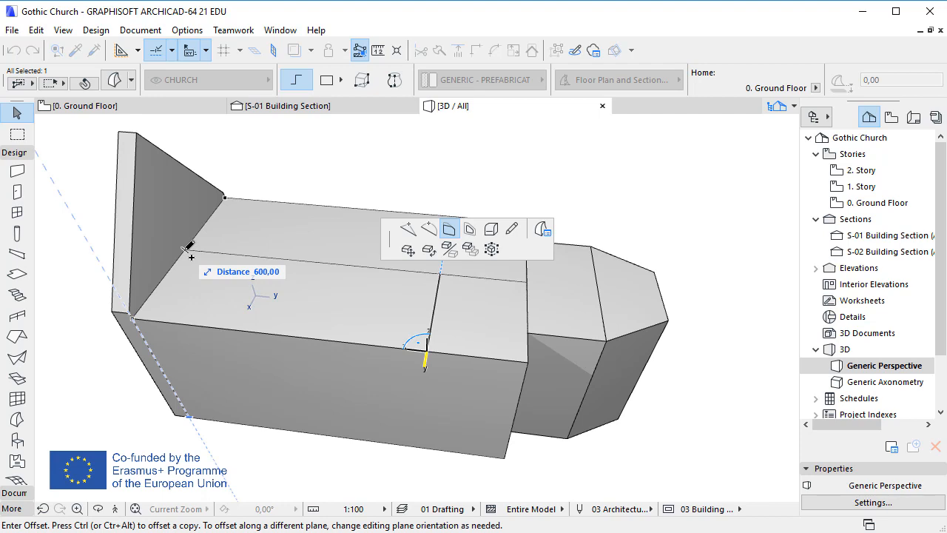
{"action": "left_click", "coordinate": [190, 256]}
{"action": "key", "text": "Escape"}
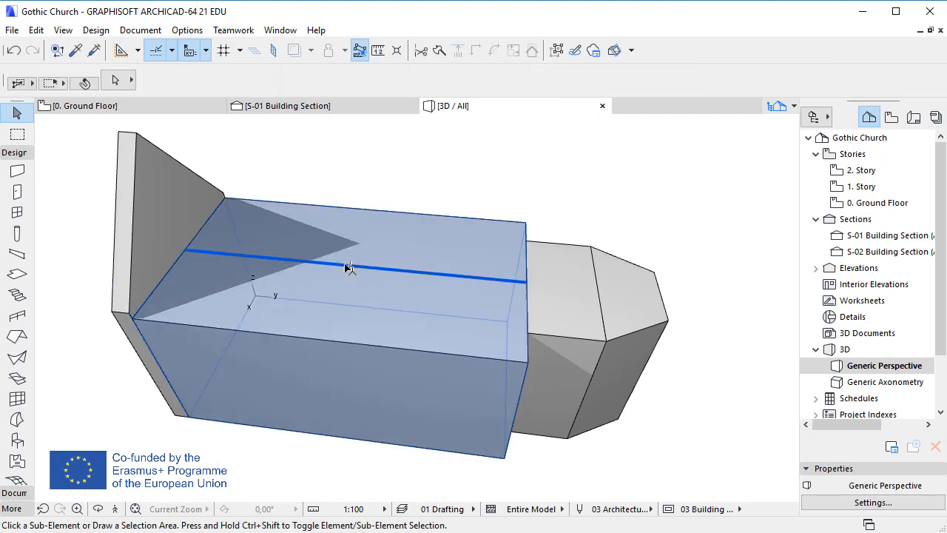
Step: Raise the new nave edge with Offset Edge by 720 to form the pitched roof ridge
{"action": "left_click", "coordinate": [345, 264]}
{"action": "left_click", "coordinate": [330, 265]}
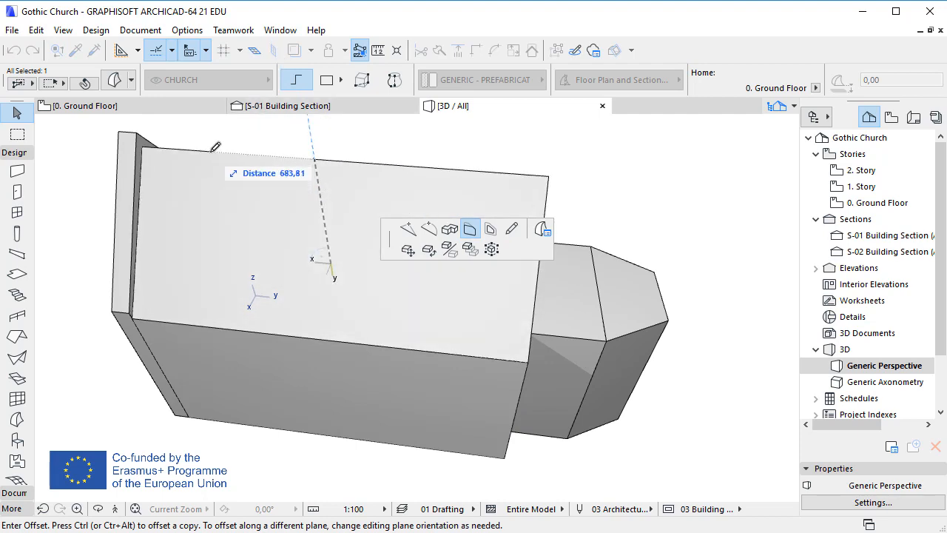
{"action": "key", "text": "Tab"}
{"action": "type", "text": "7"}
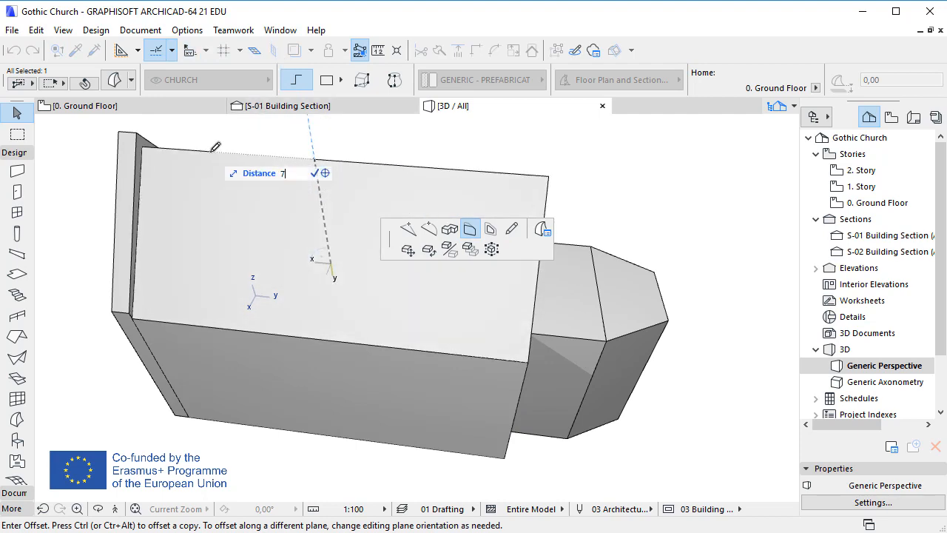
{"action": "type", "text": "20"}
{"action": "key", "text": "Return"}
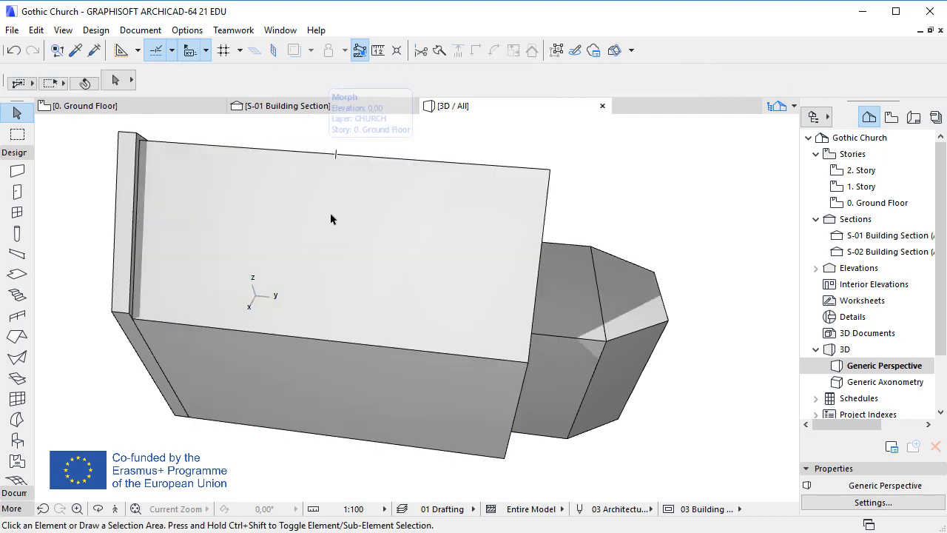
Step: Add a lengthwise edge on the chancel's top face, 400 from its side edge
{"action": "middle_click_drag", "start_coordinate": [488, 270], "coordinate": [297, 229], "text": "shift"}
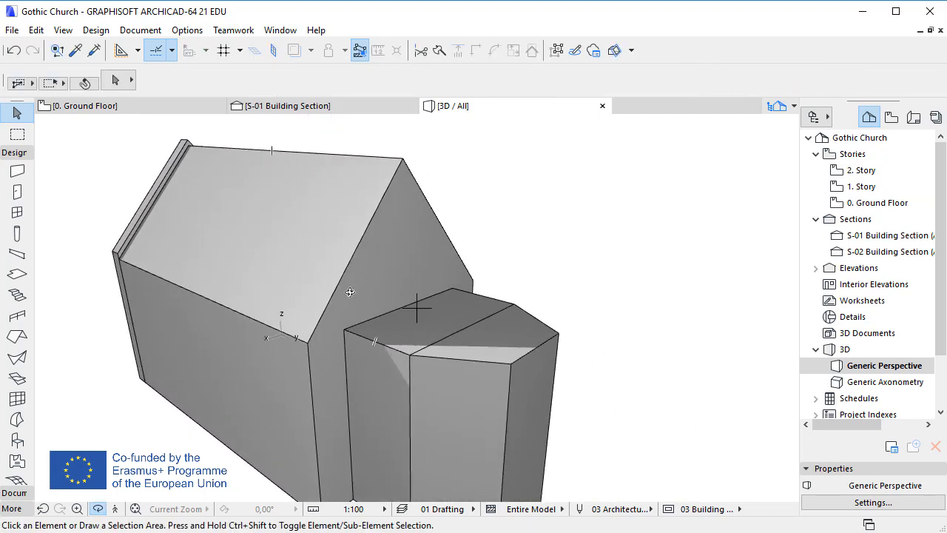
{"action": "left_click", "coordinate": [396, 351]}
{"action": "left_click", "coordinate": [396, 351]}
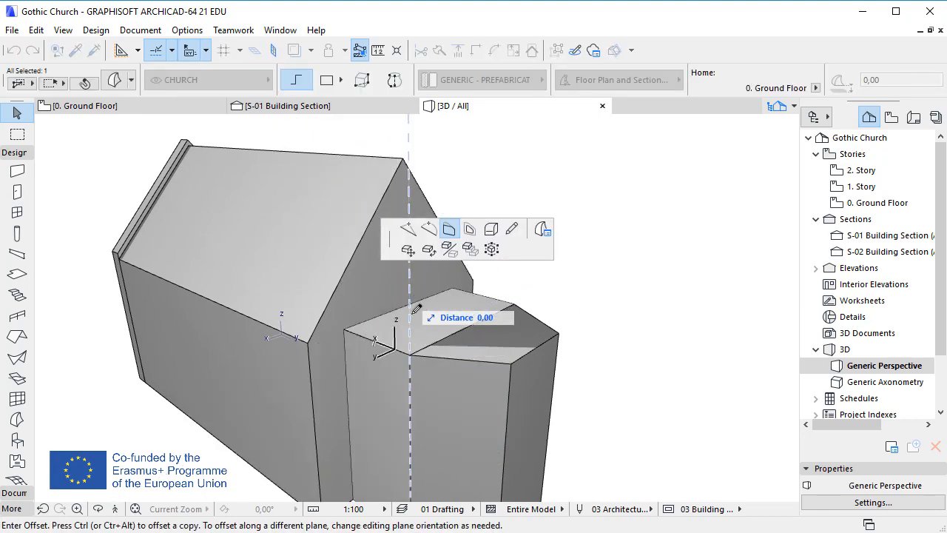
{"action": "left_click", "coordinate": [475, 332]}
{"action": "key", "text": "Escape"}
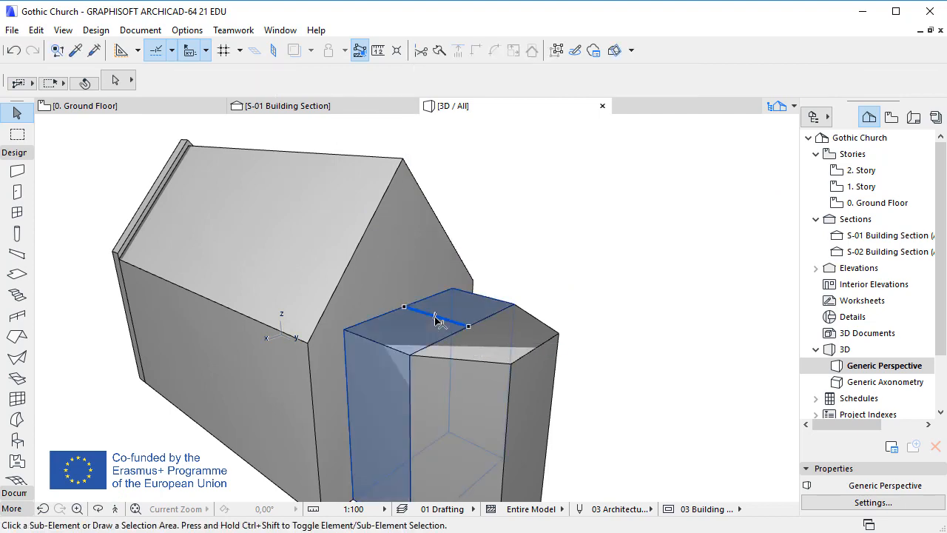
Step: Raise the new chancel edge with Offset Edge by 600 to form the chancel roof ridge
{"action": "left_click", "coordinate": [437, 321]}
{"action": "left_click", "coordinate": [427, 317]}
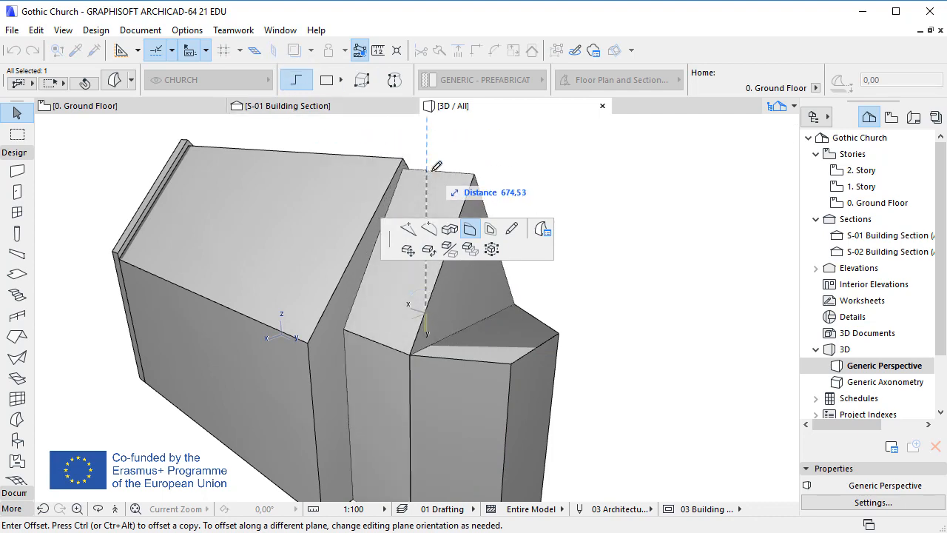
{"action": "type", "text": "600"}
{"action": "key", "text": "Return"}
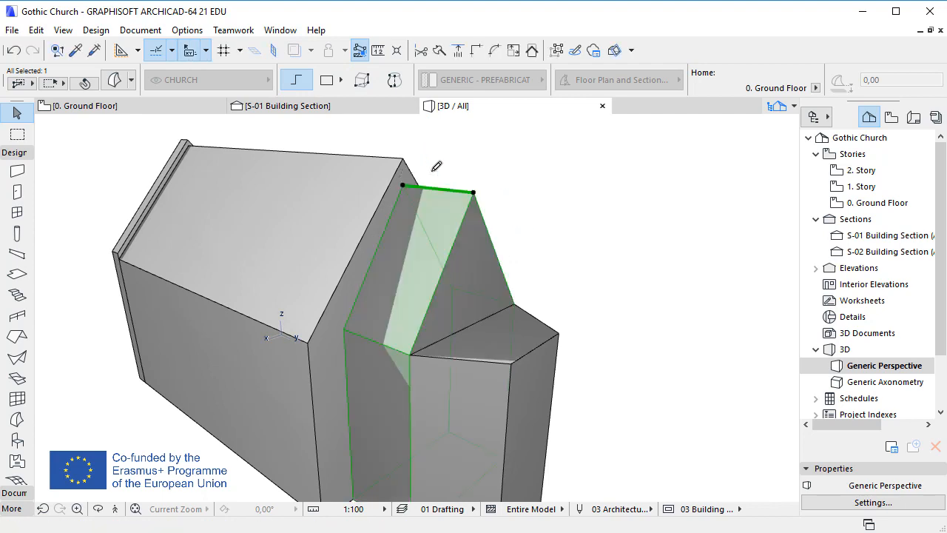
{"action": "key", "text": "Escape"}
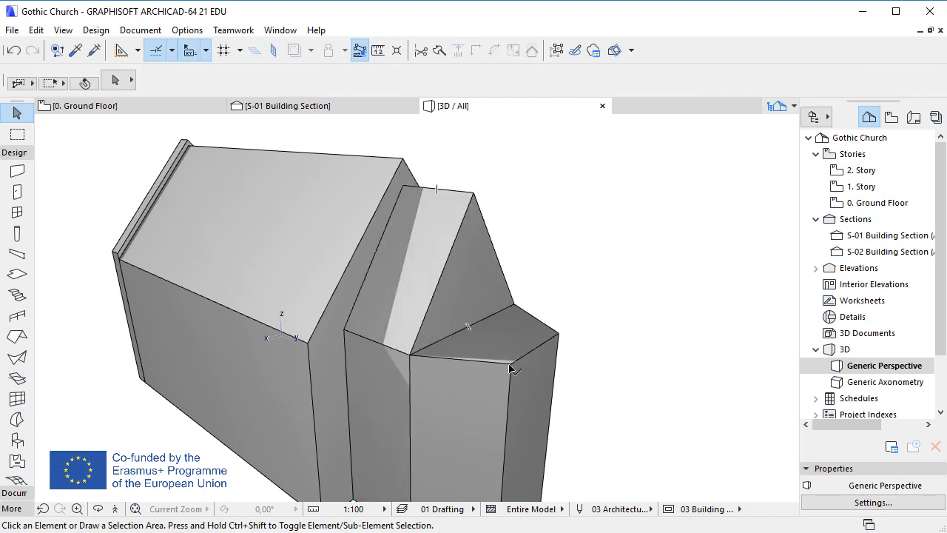
Step: Draw two polyline edges across the apse's top face from a central point to its corner nodes
{"action": "left_click", "coordinate": [511, 367]}
{"action": "left_click", "coordinate": [511, 366]}
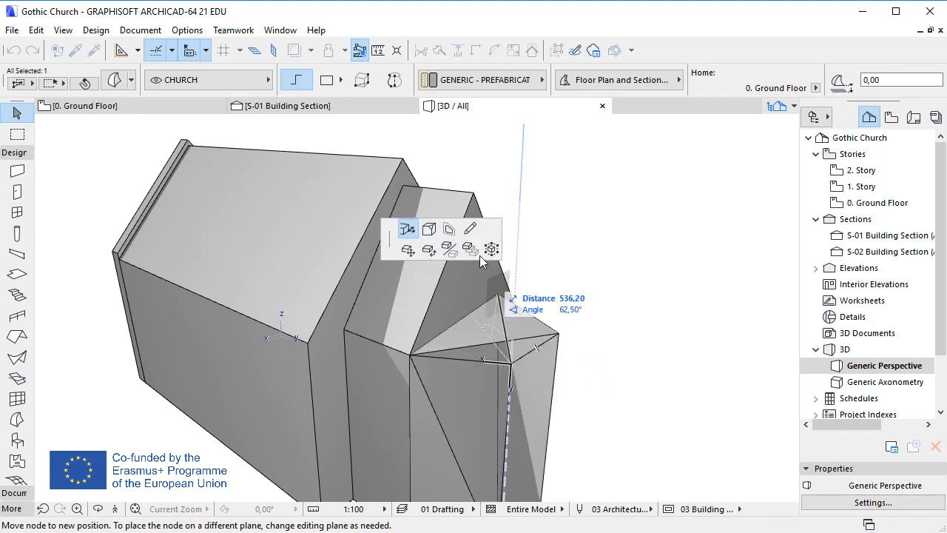
{"action": "left_click", "coordinate": [470, 231]}
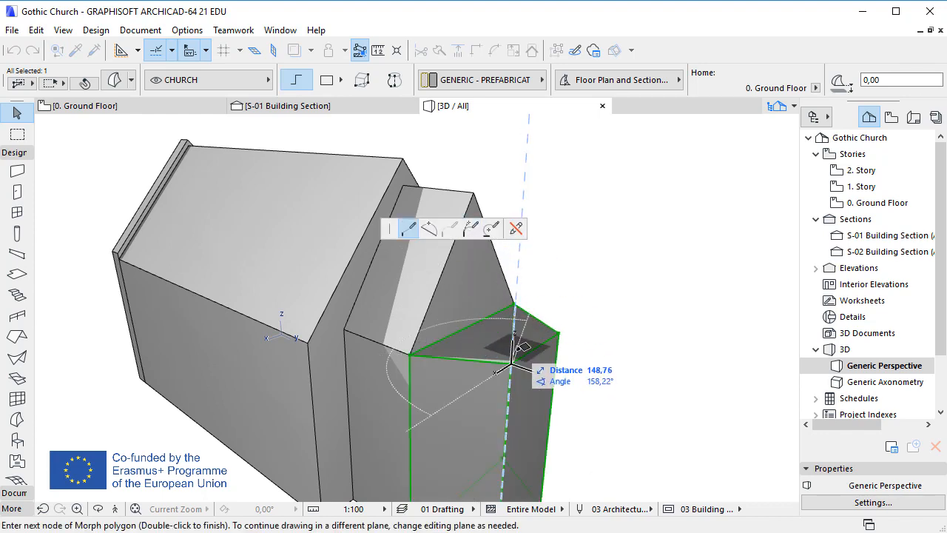
{"action": "double_click", "coordinate": [470, 329]}
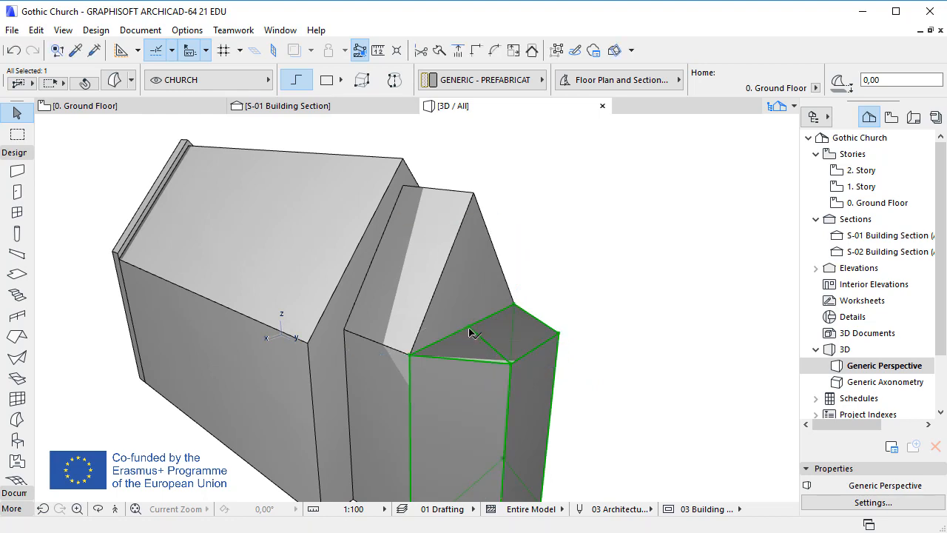
{"action": "left_click", "coordinate": [470, 329]}
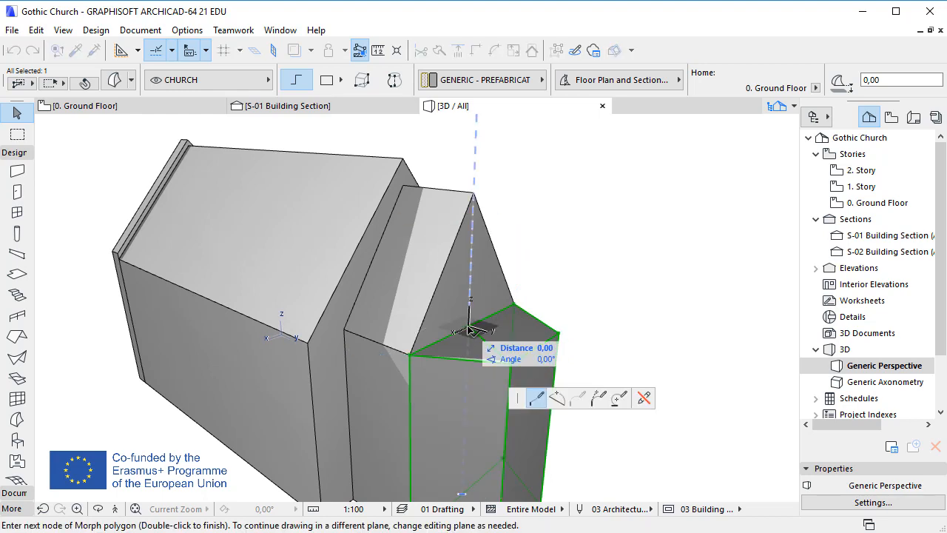
{"action": "double_click", "coordinate": [560, 332]}
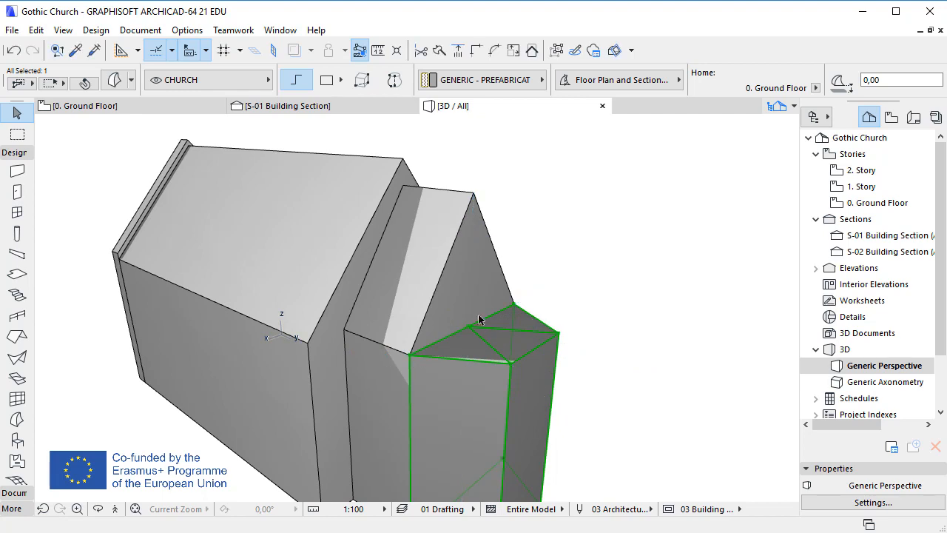
Step: Lift the apse's central top node by 600 to form its pointed roof
{"action": "left_click", "coordinate": [471, 329]}
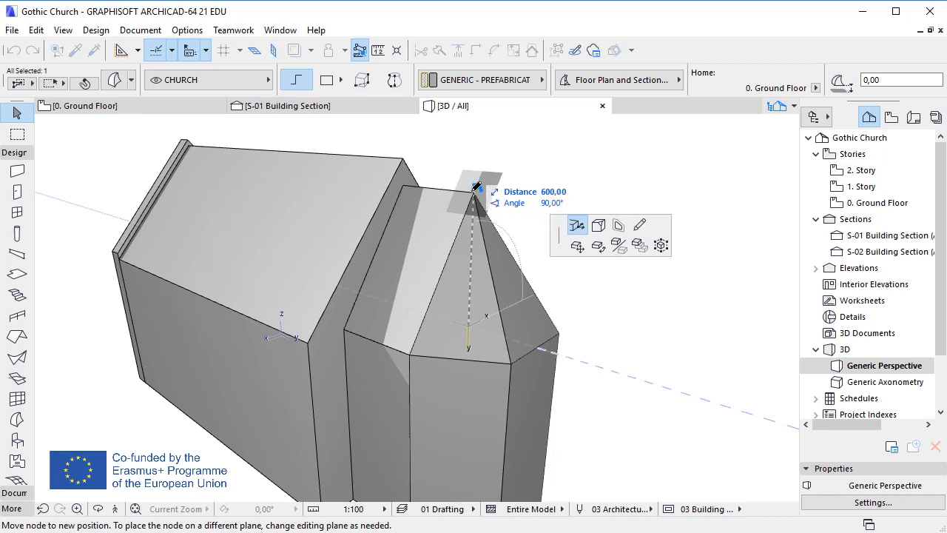
{"action": "left_click", "coordinate": [474, 193]}
{"action": "key", "text": "Escape"}
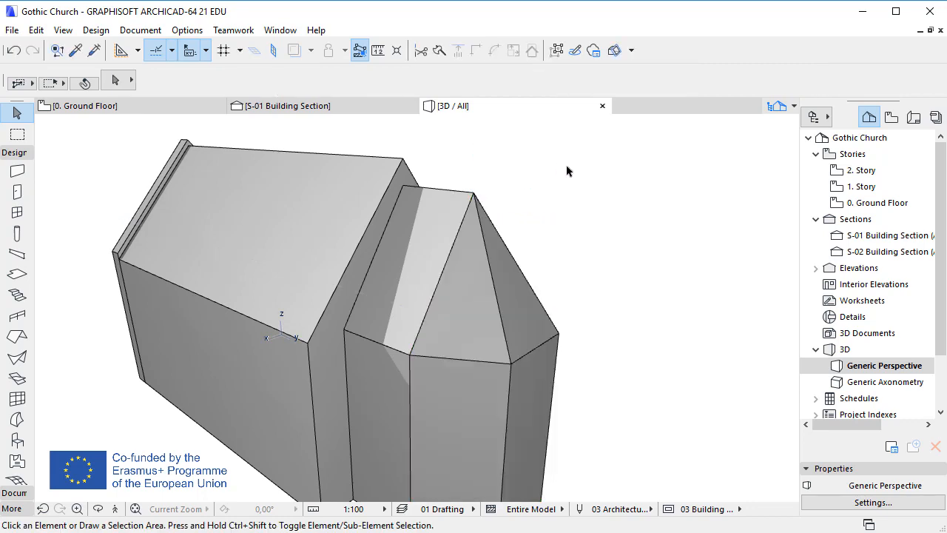
Step: Make the Hidden layer visible in the layer settings
{"action": "scroll", "coordinate": [588, 197], "scroll_direction": "down", "scroll_amount": 2}
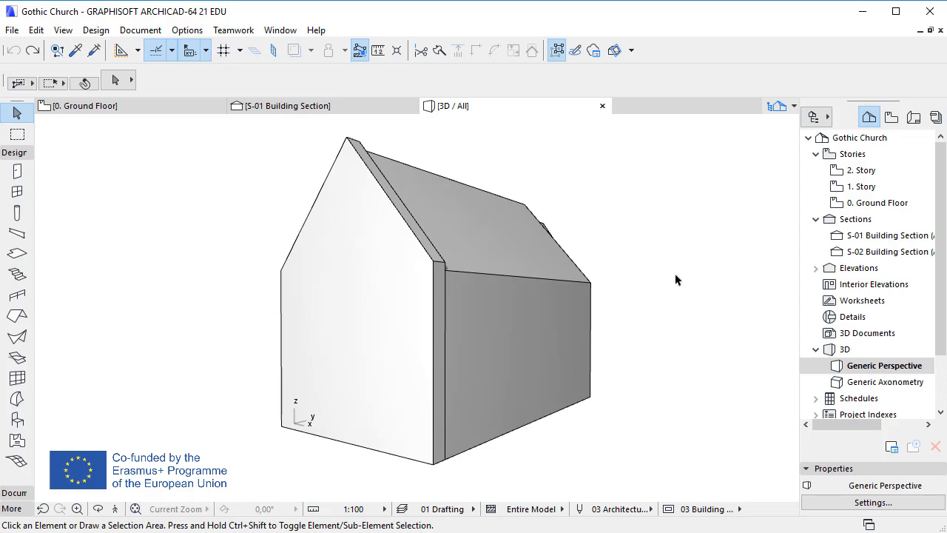
{"action": "key", "text": "ctrl+l"}
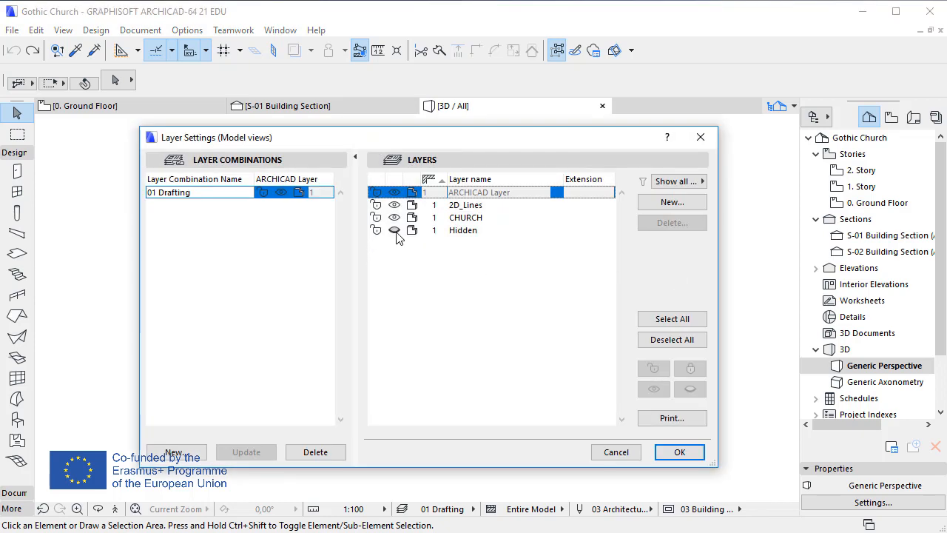
{"action": "left_click", "coordinate": [401, 230]}
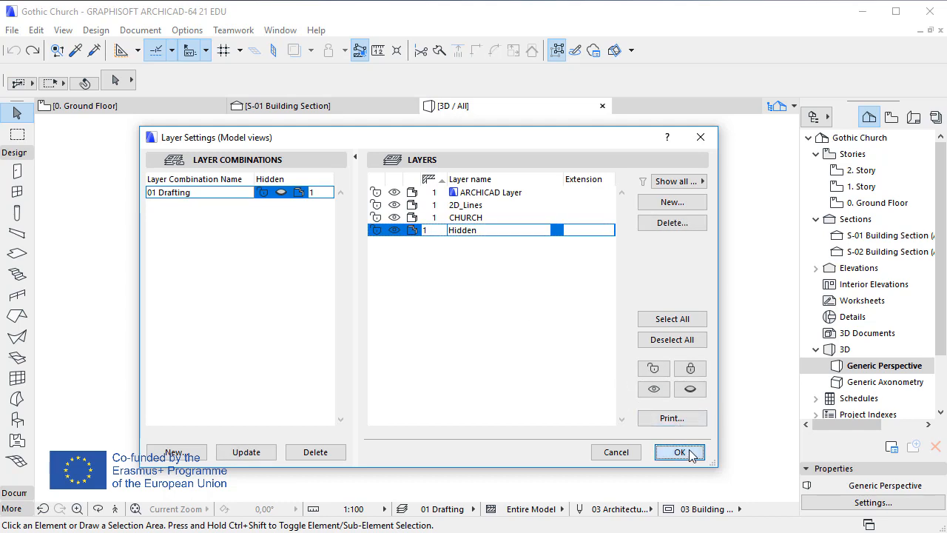
{"action": "left_click", "coordinate": [681, 450]}
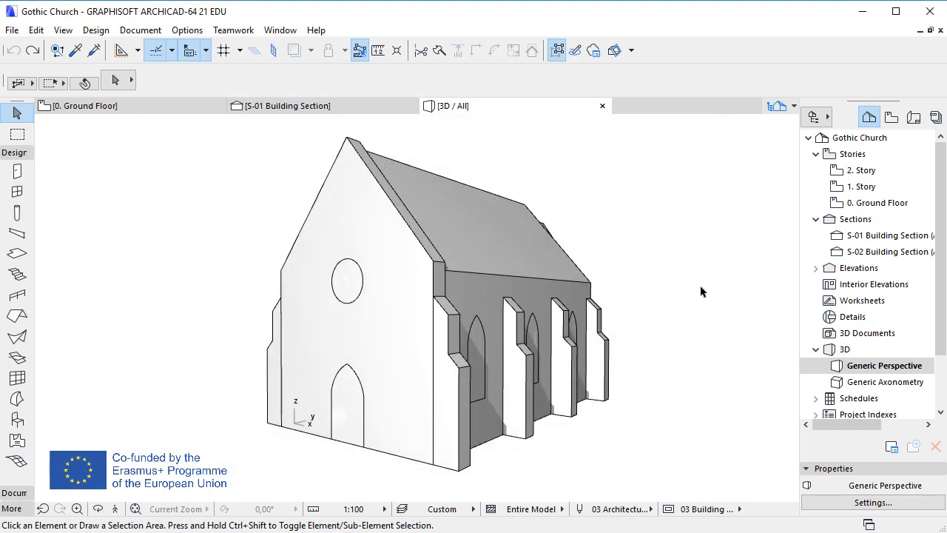
Step: Subtract the round window and arched door morphs from the facade wall, then undo the subtraction
{"action": "left_click", "coordinate": [362, 269]}
{"action": "left_click", "coordinate": [362, 378], "text": "shift"}
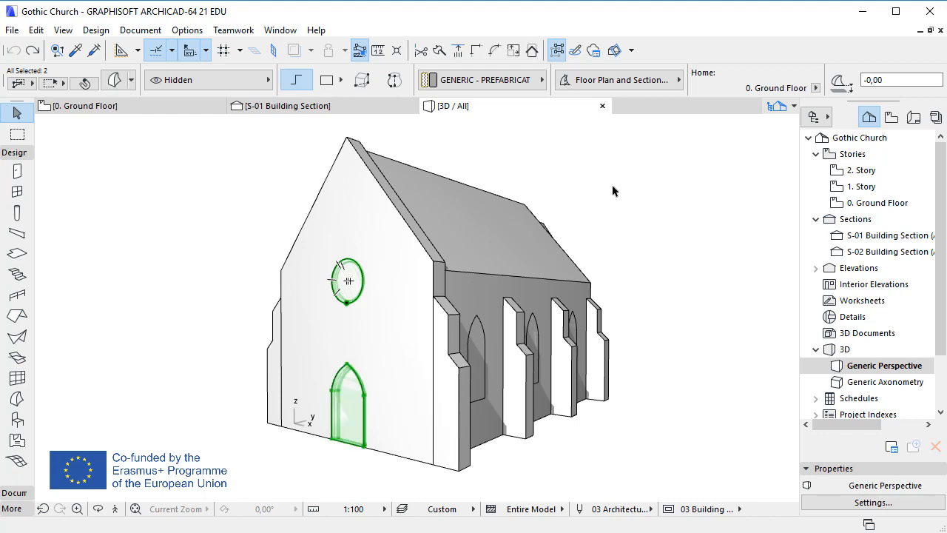
{"action": "right_click", "coordinate": [540, 150]}
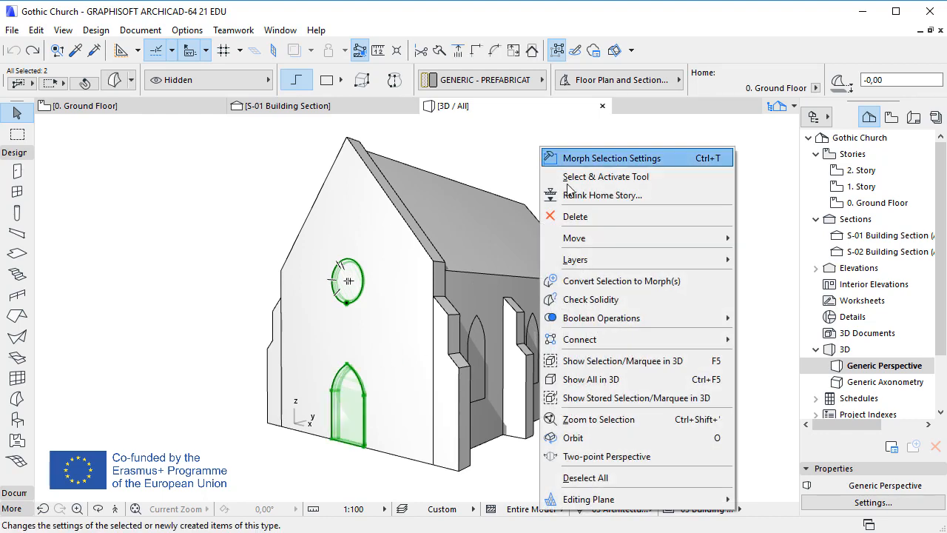
{"action": "mouse_move", "coordinate": [674, 318]}
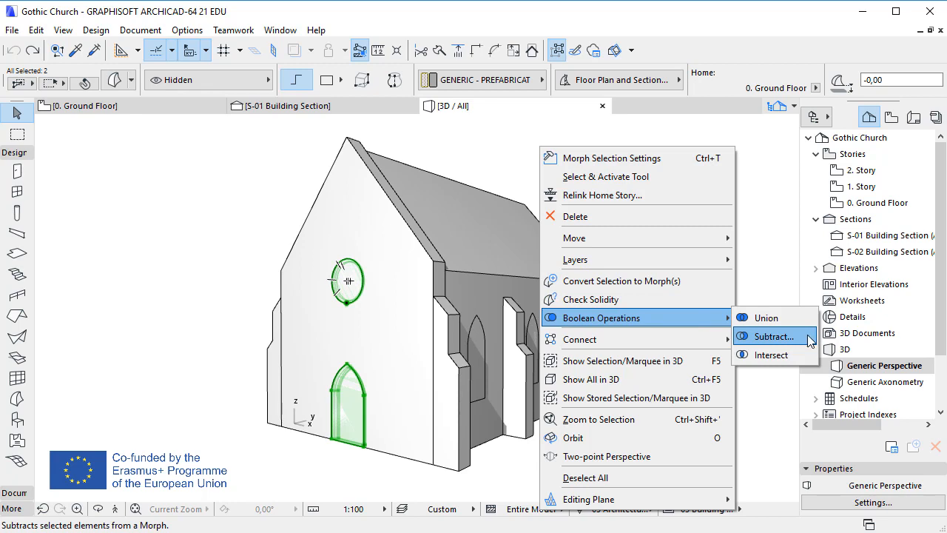
{"action": "left_click", "coordinate": [774, 336]}
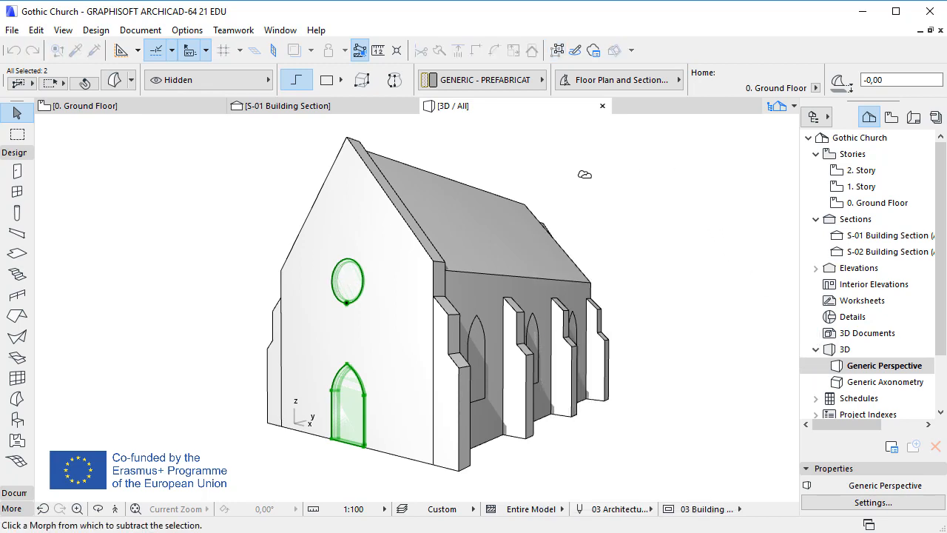
{"action": "left_click", "coordinate": [392, 271]}
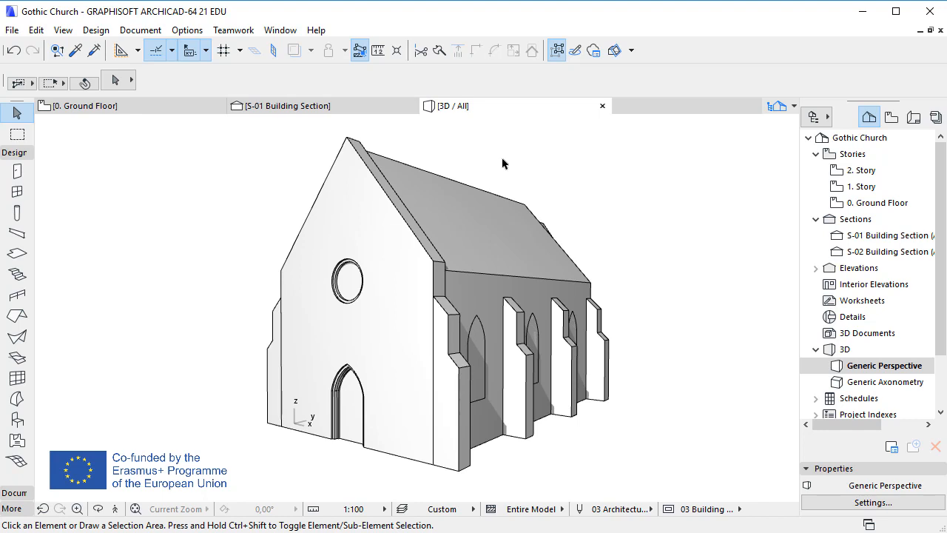
{"action": "key", "text": "ctrl+z"}
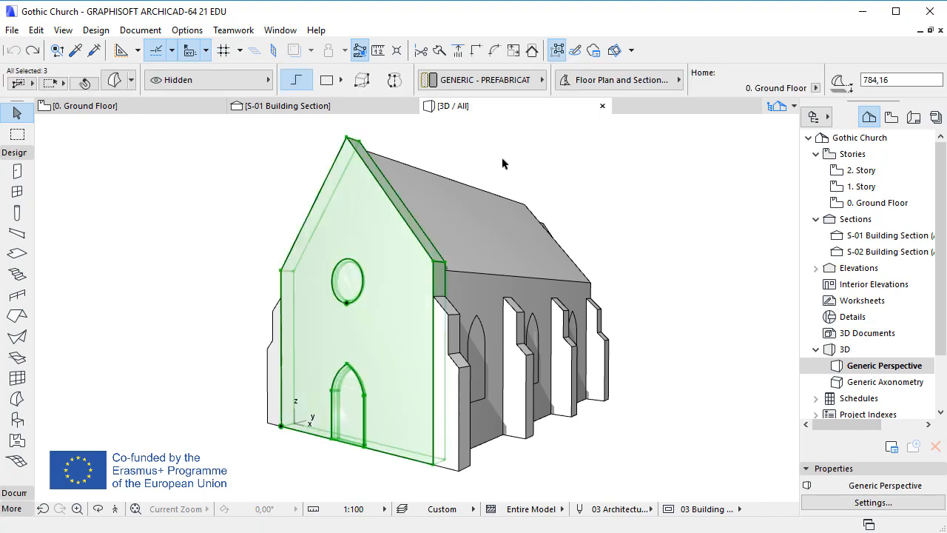
{"action": "left_click", "coordinate": [502, 164]}
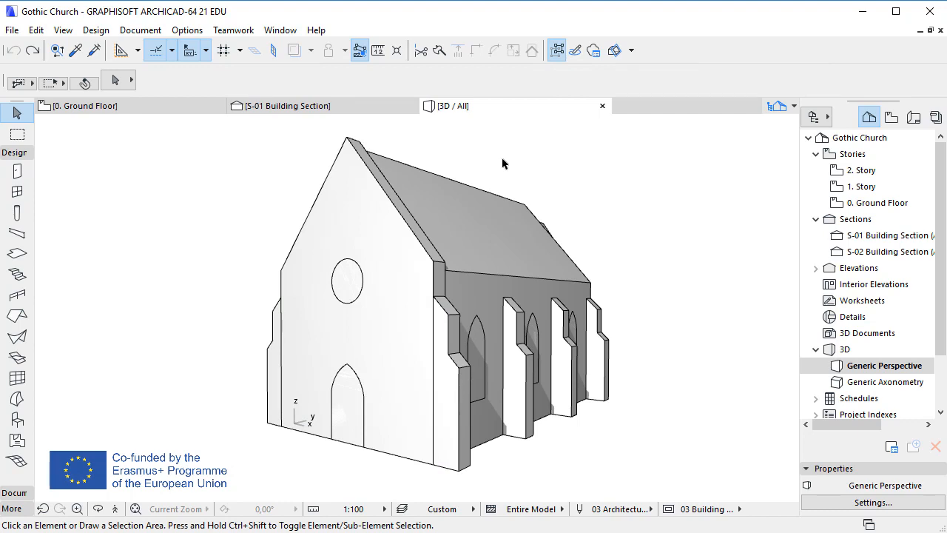
Step: Select the round window and arched door morphs and set them as operators in Solid Element Operations
{"action": "left_click", "coordinate": [348, 275]}
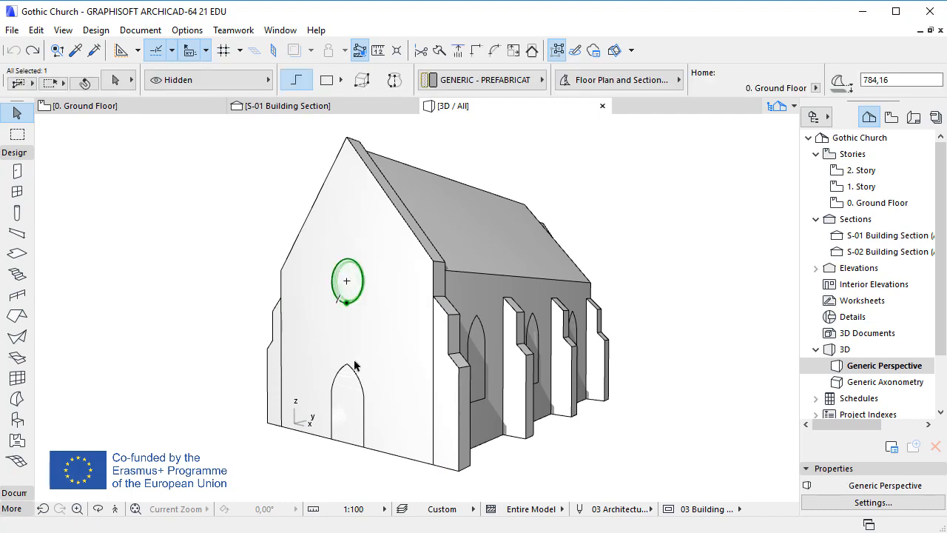
{"action": "left_click", "coordinate": [372, 345], "text": "shift"}
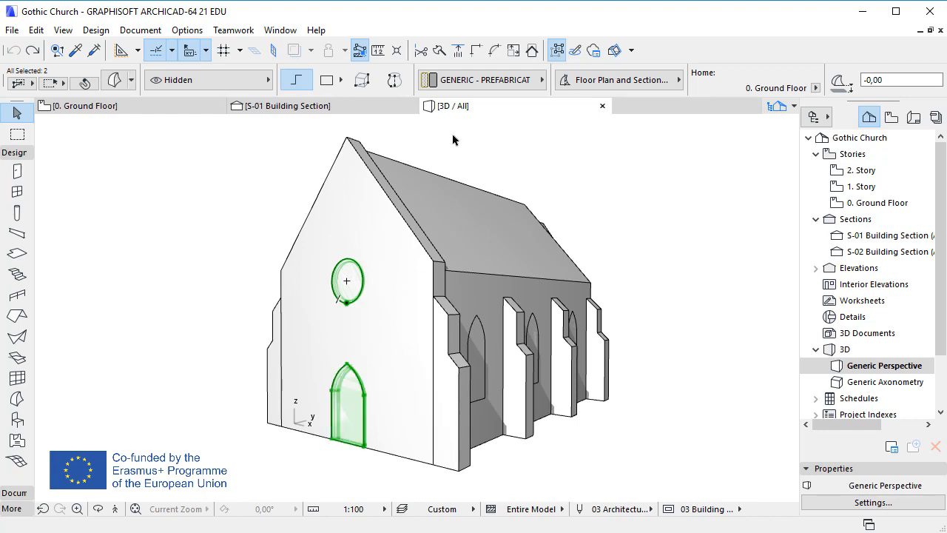
{"action": "right_click", "coordinate": [454, 140]}
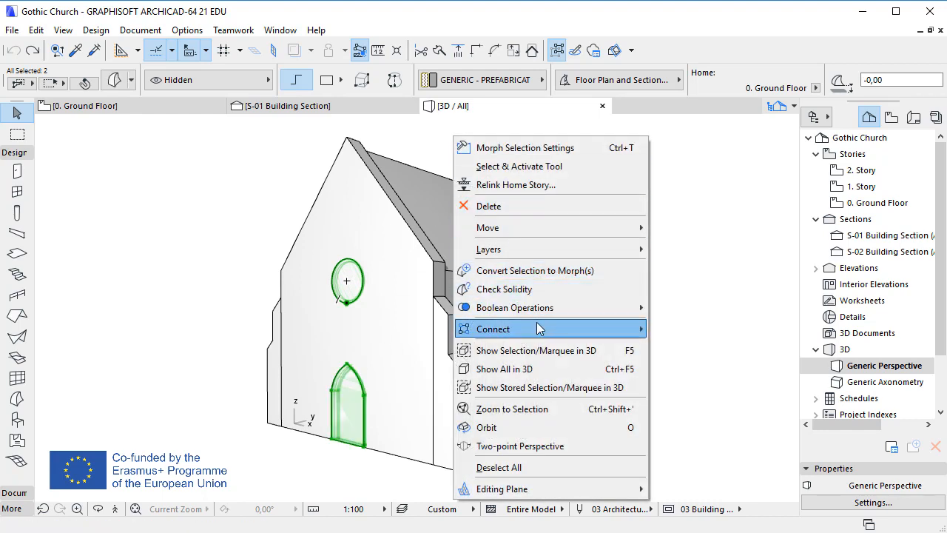
{"action": "mouse_move", "coordinate": [574, 335]}
{"action": "left_click", "coordinate": [722, 369]}
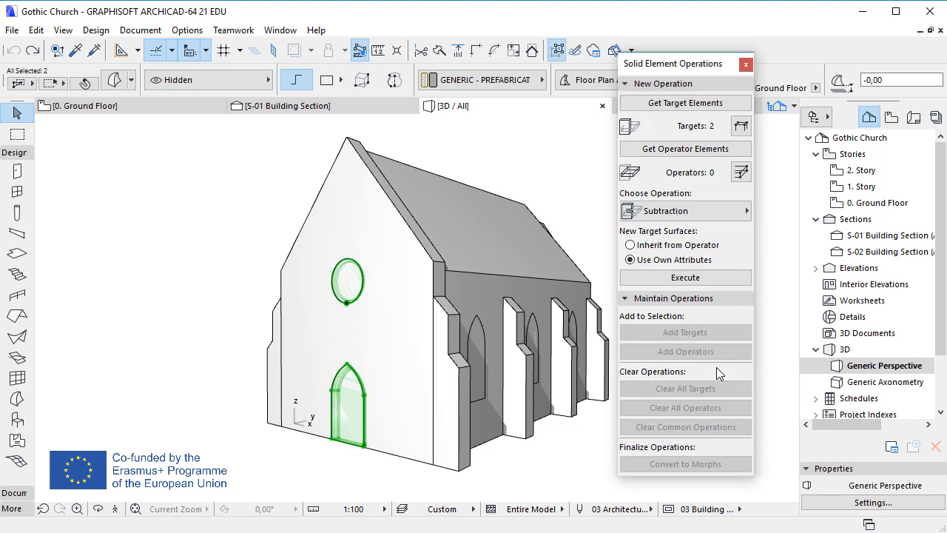
{"action": "left_click", "coordinate": [712, 149]}
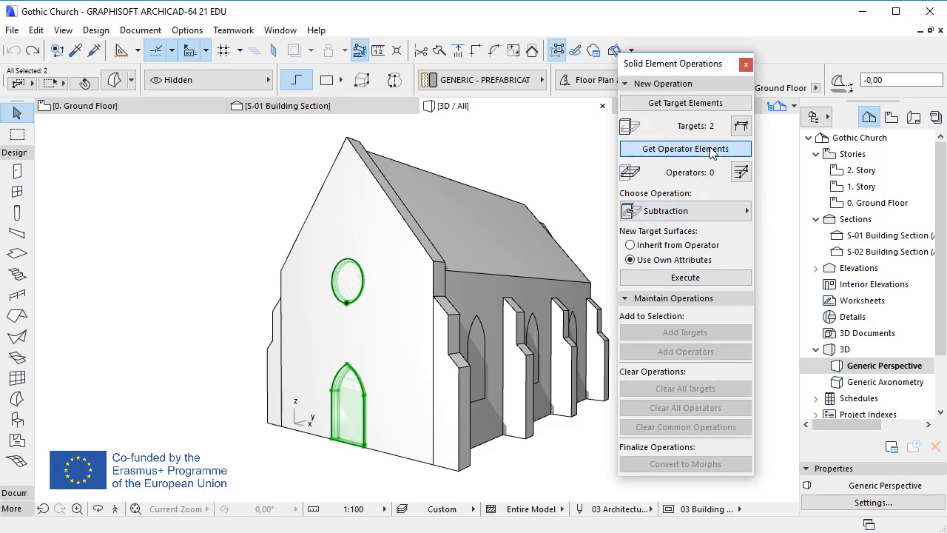
Step: Set the facade wall morph as the target and execute the subtraction
{"action": "left_click", "coordinate": [420, 459]}
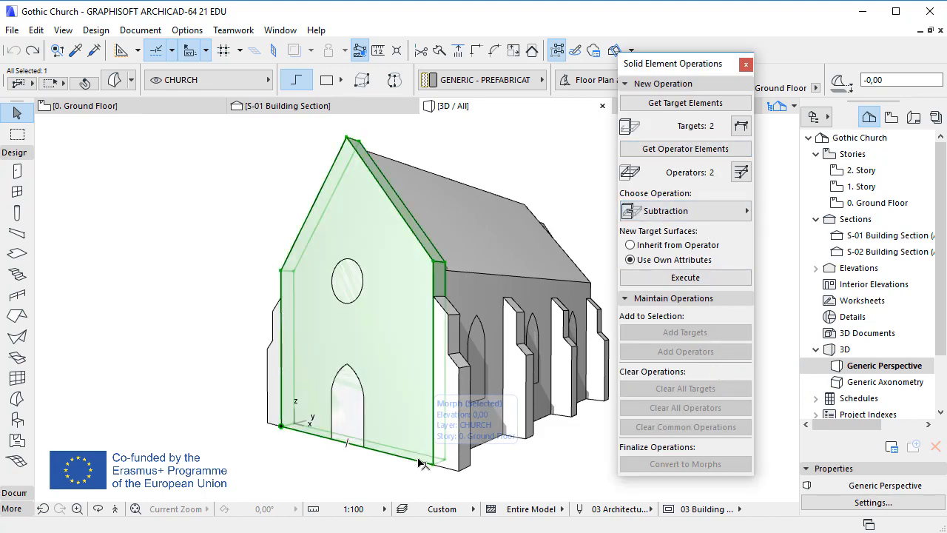
{"action": "left_click", "coordinate": [716, 103]}
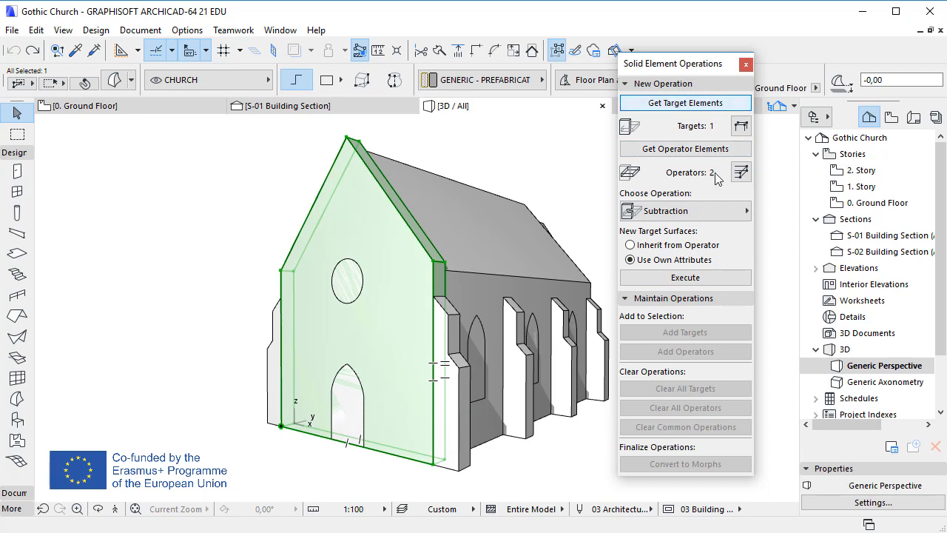
{"action": "left_click", "coordinate": [729, 277]}
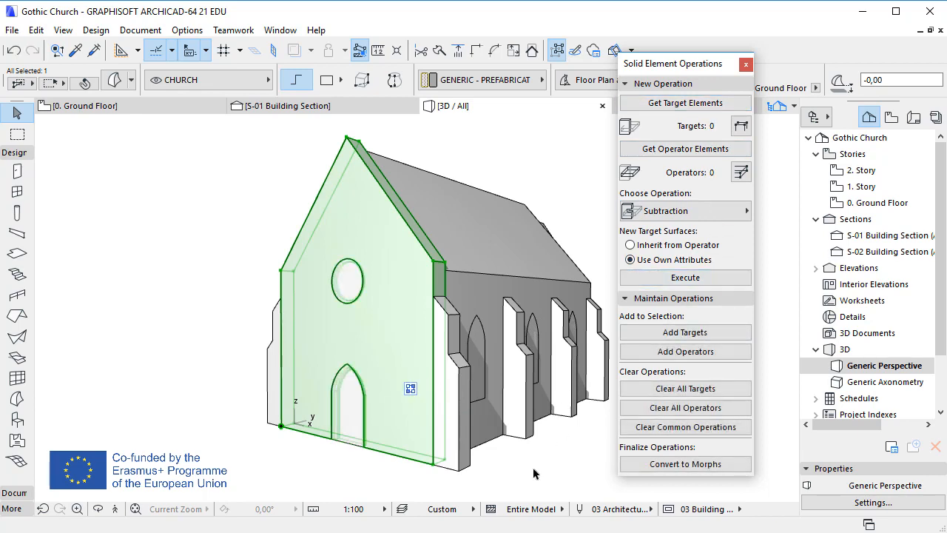
{"action": "key", "text": "Escape"}
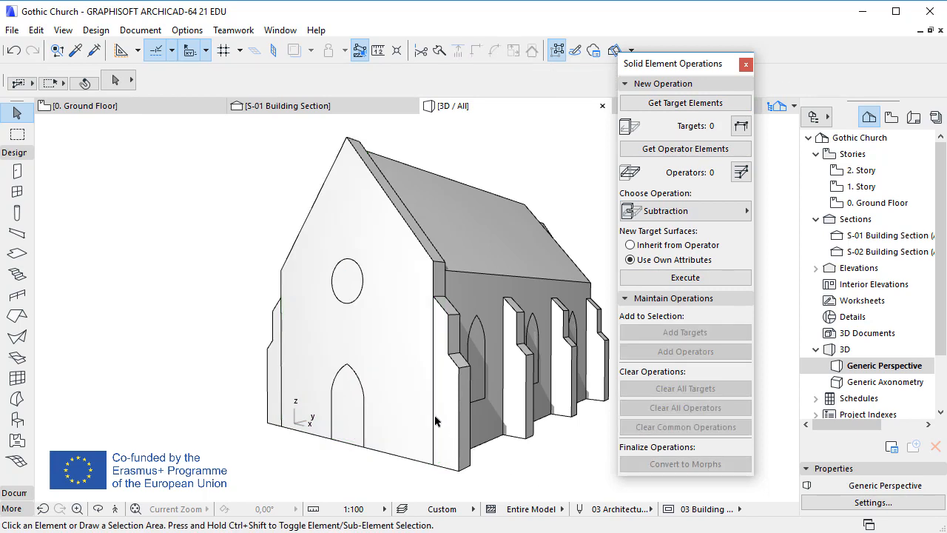
Step: Hide the Hidden layer to view the openings cut into the facade
{"action": "left_click", "coordinate": [347, 367]}
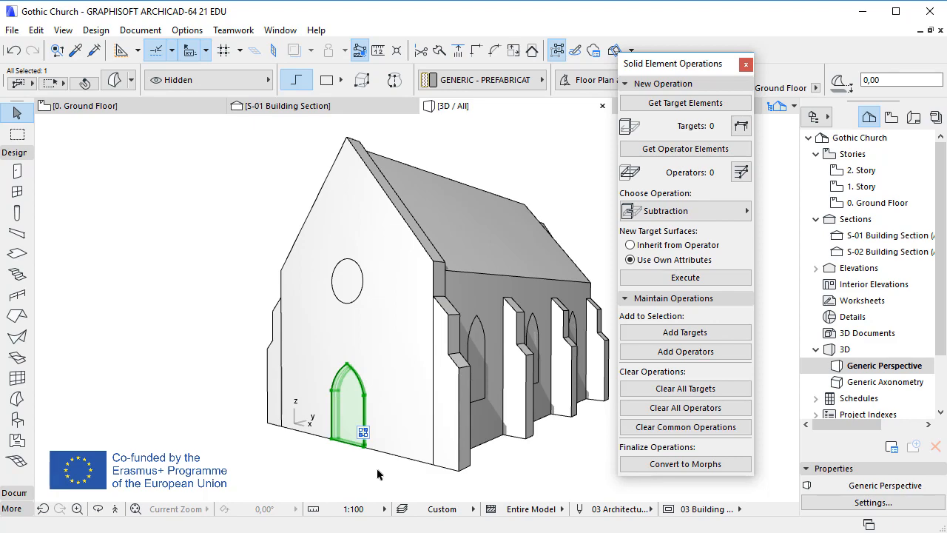
{"action": "key", "text": "Escape"}
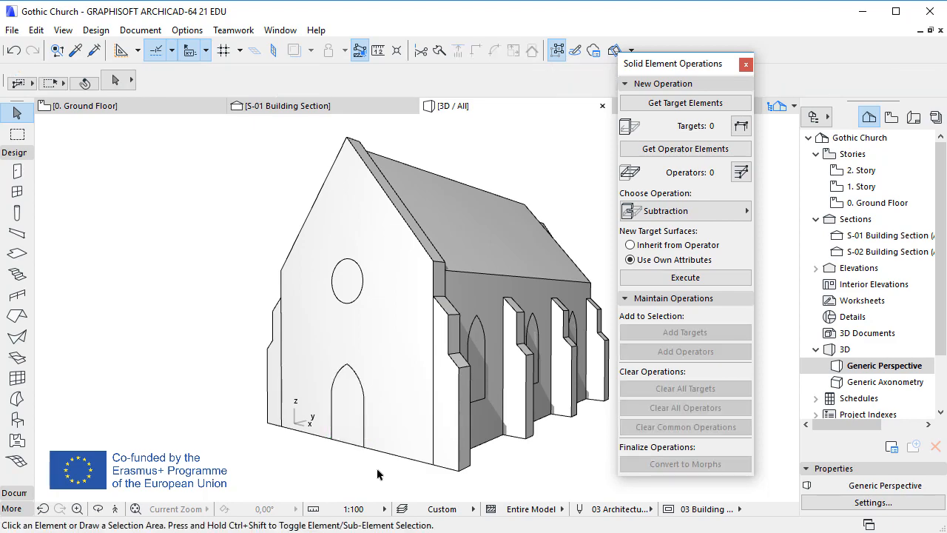
{"action": "key", "text": "ctrl+l"}
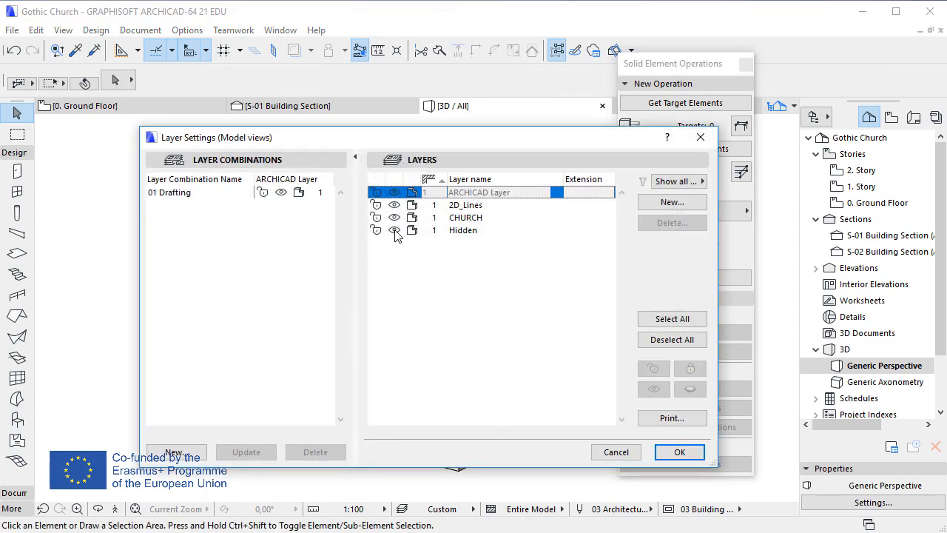
{"action": "left_click", "coordinate": [395, 233]}
{"action": "left_click", "coordinate": [673, 452]}
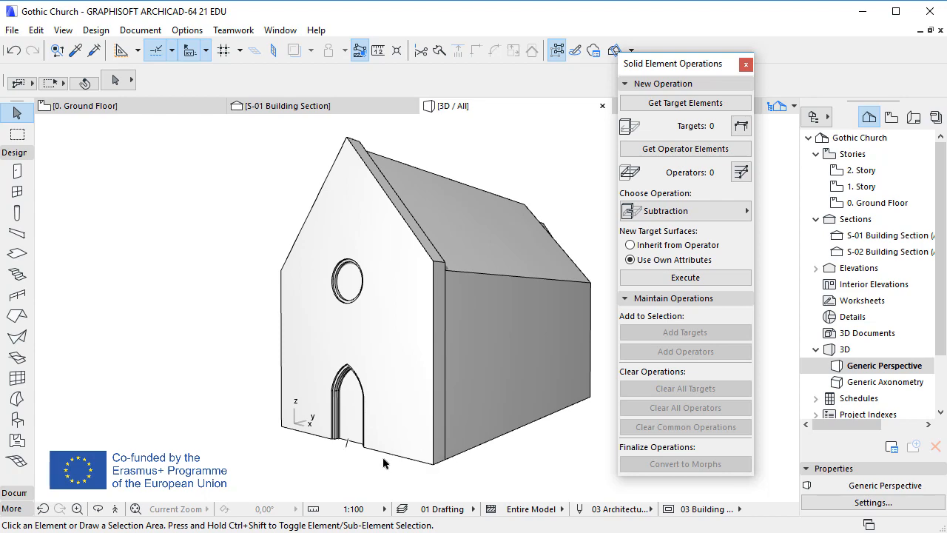
Step: Make the Hidden layer visible again in the layer settings
{"action": "key", "text": "ctrl+l"}
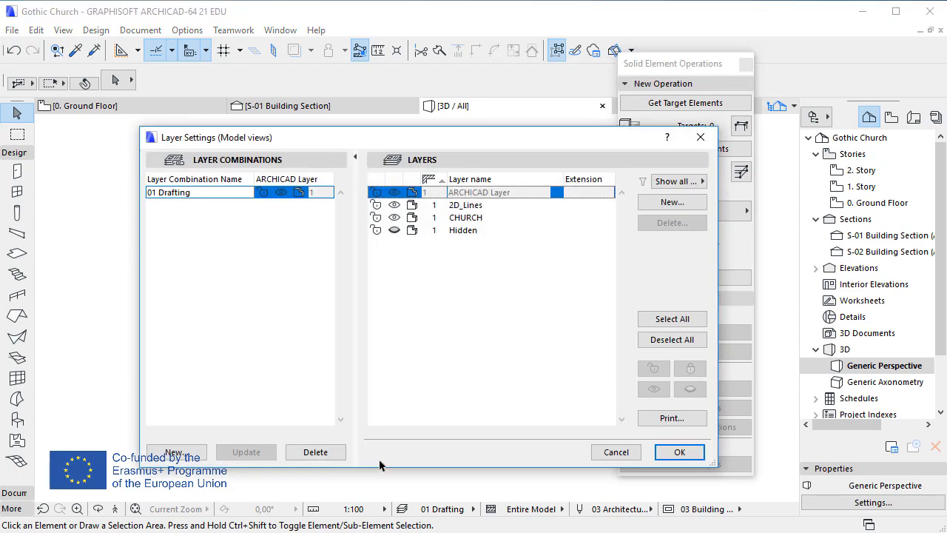
{"action": "left_click", "coordinate": [395, 230]}
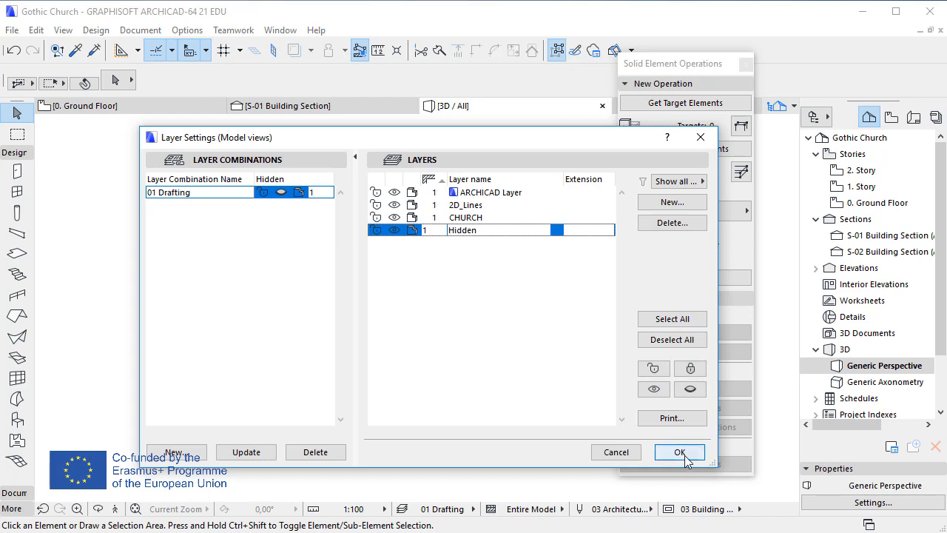
{"action": "left_click", "coordinate": [679, 452]}
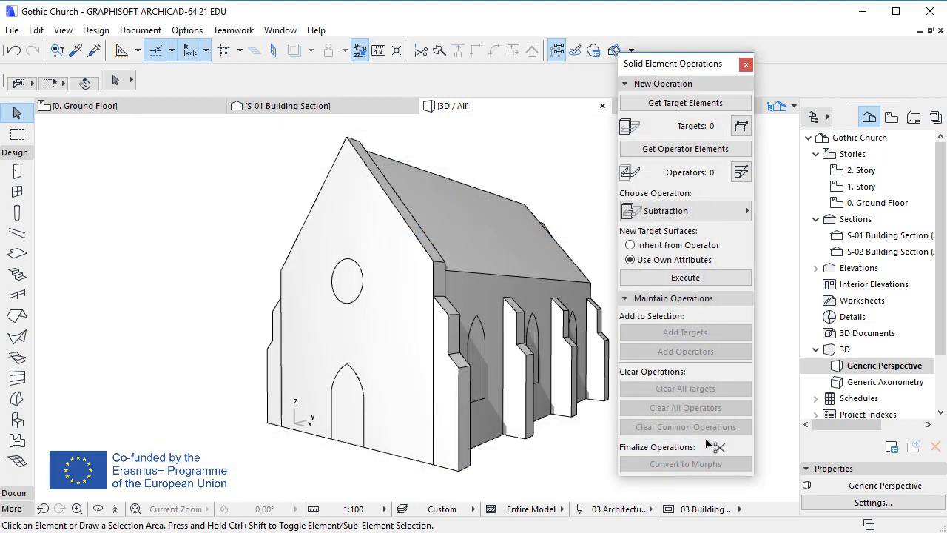
Step: Resize the arched door morph to 120% around its bottom corner
{"action": "left_click", "coordinate": [366, 448]}
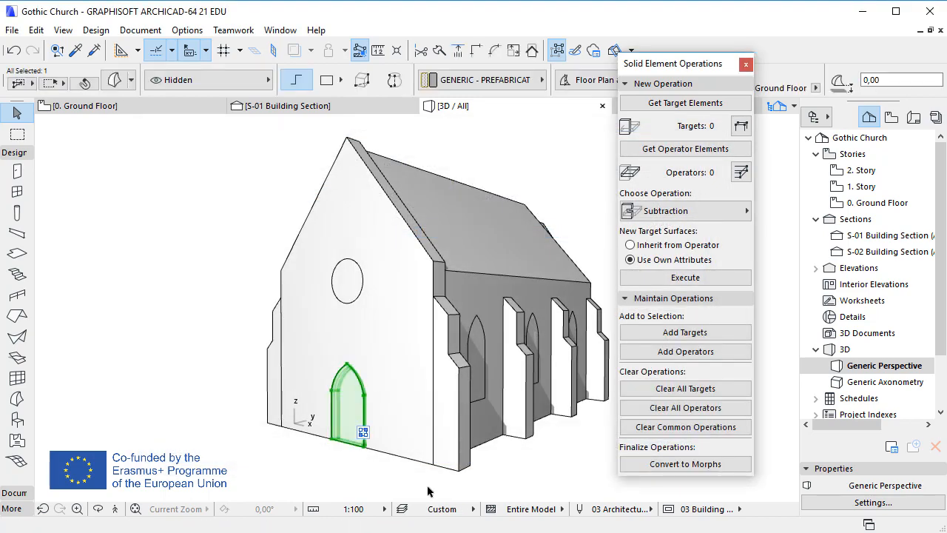
{"action": "key", "text": "ctrl+k"}
{"action": "left_click", "coordinate": [754, 242]}
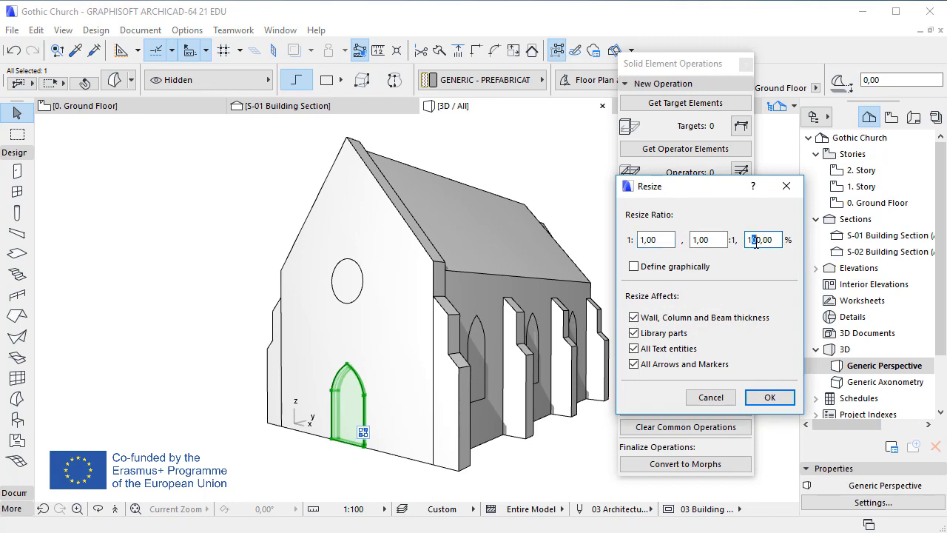
{"action": "type", "text": "2"}
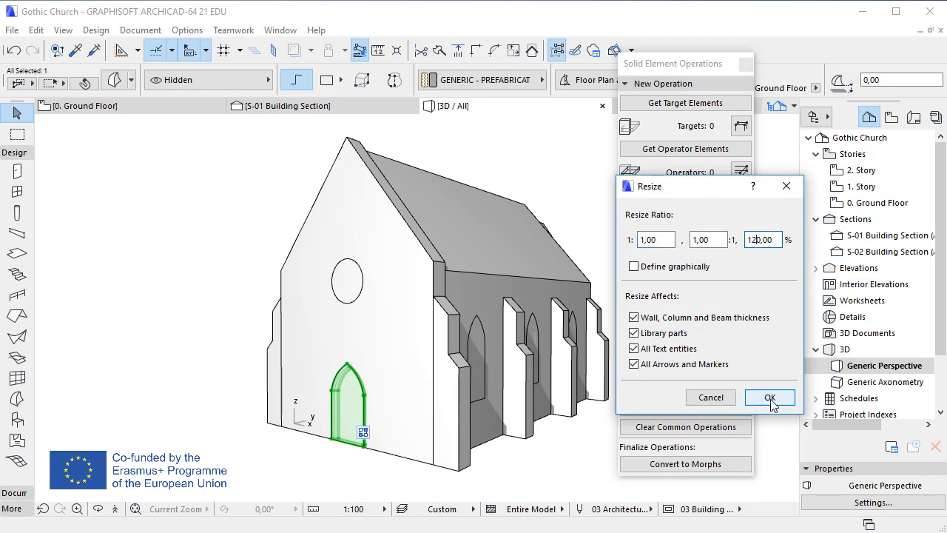
{"action": "left_click", "coordinate": [770, 398]}
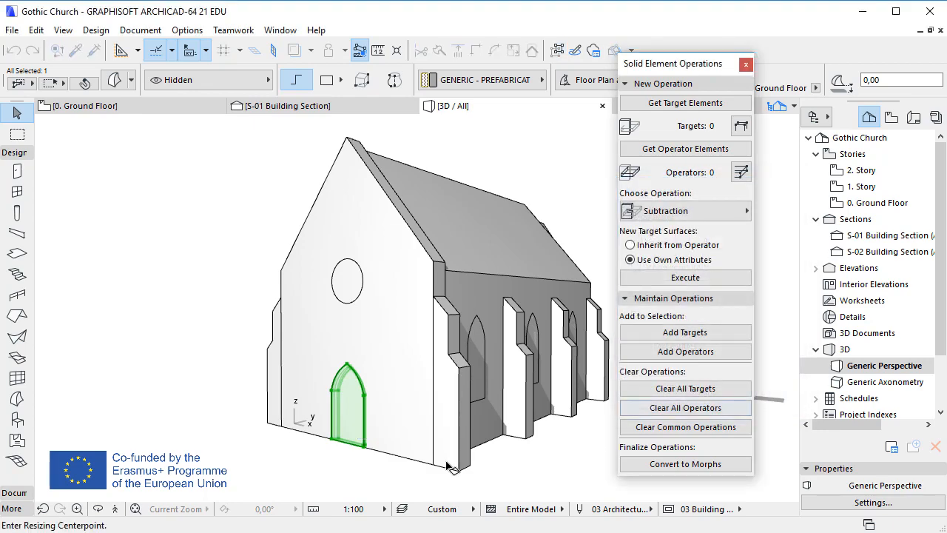
{"action": "left_click", "coordinate": [349, 444]}
{"action": "left_click", "coordinate": [358, 472]}
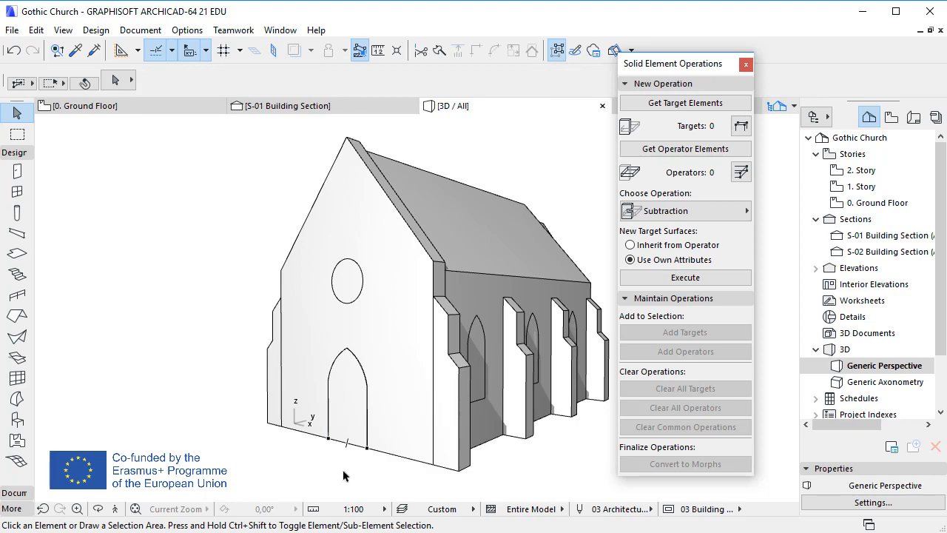
Step: Hide the Hidden layer to check the enlarged door opening
{"action": "key", "text": "ctrl+l"}
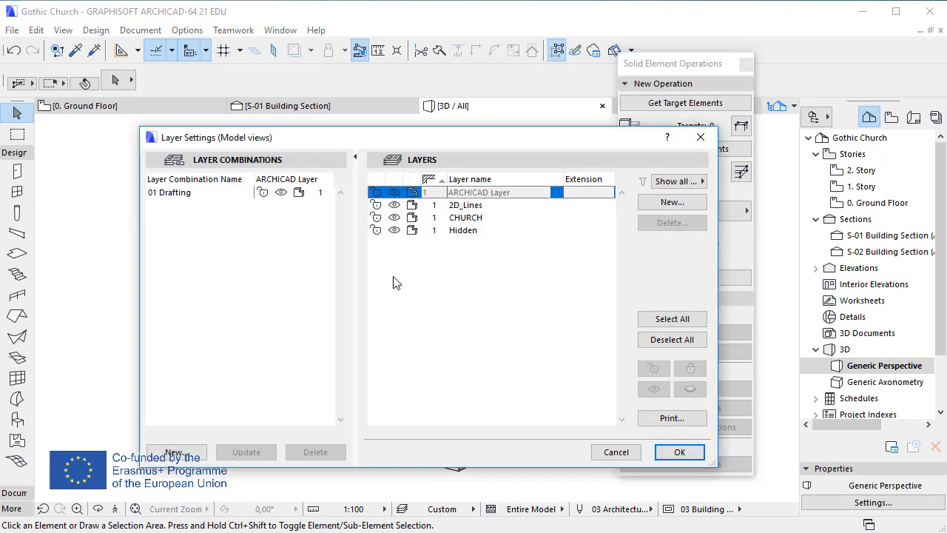
{"action": "left_click", "coordinate": [397, 232]}
{"action": "left_click", "coordinate": [677, 452]}
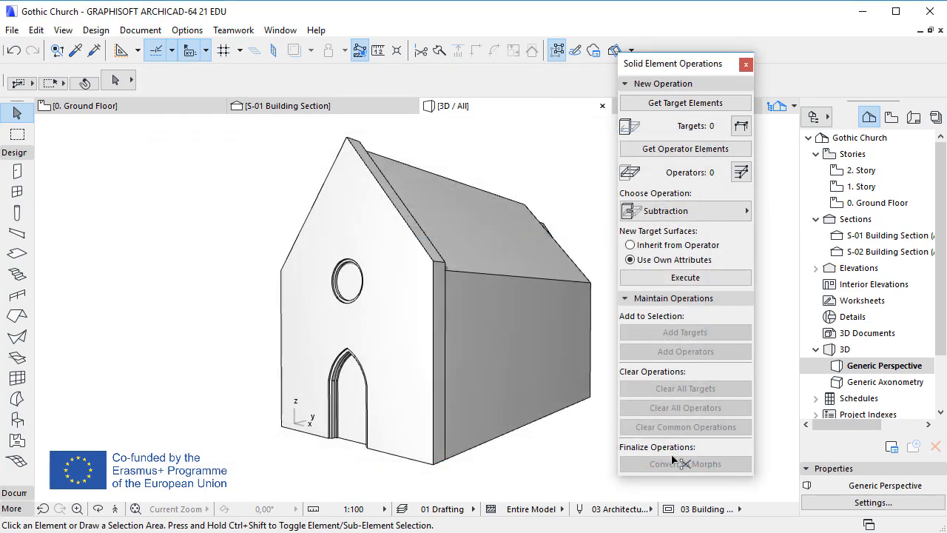
Step: Undo the door resize
{"action": "left_click", "coordinate": [15, 51]}
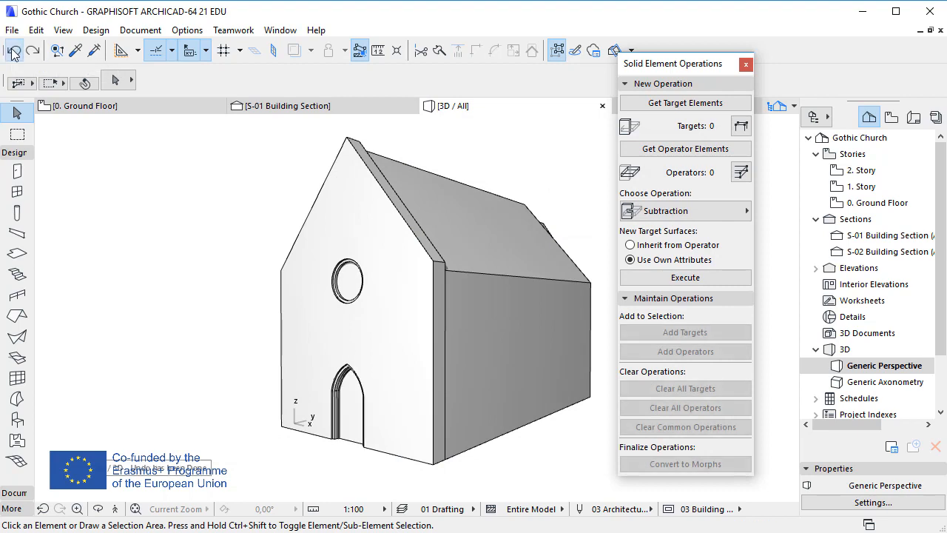
{"action": "left_click", "coordinate": [27, 52]}
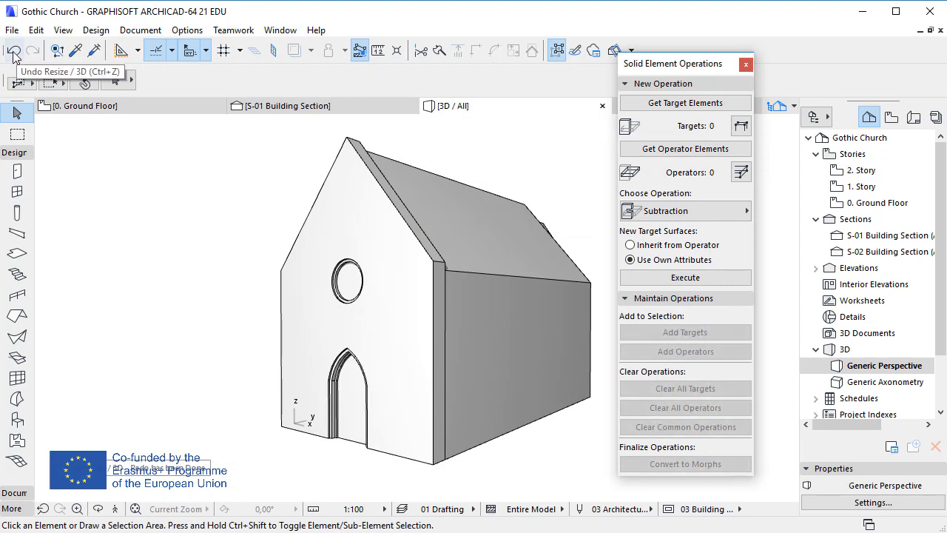
{"action": "left_click", "coordinate": [13, 54]}
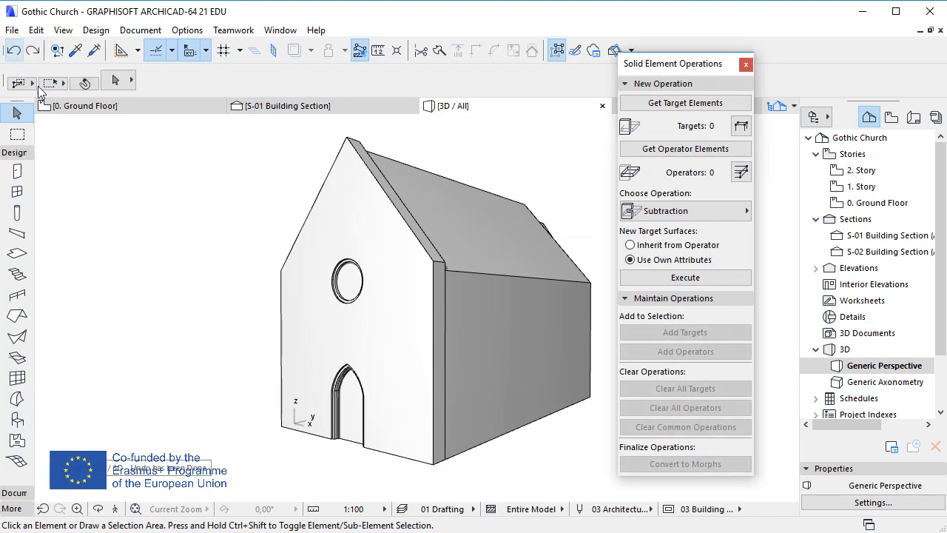
Step: Show the Hidden layer again in the layer settings
{"action": "left_click", "coordinate": [121, 214]}
{"action": "key", "text": "Escape"}
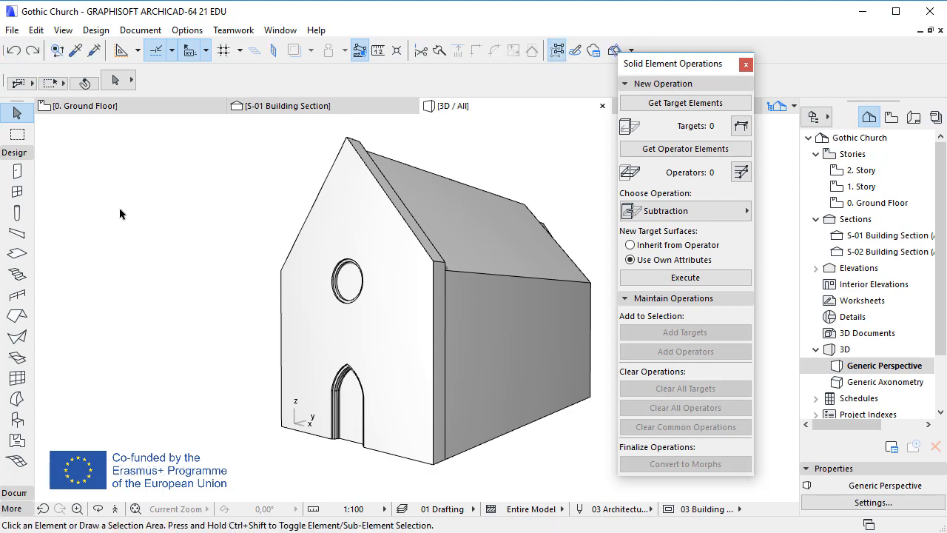
{"action": "key", "text": "ctrl+l"}
{"action": "left_click", "coordinate": [401, 230]}
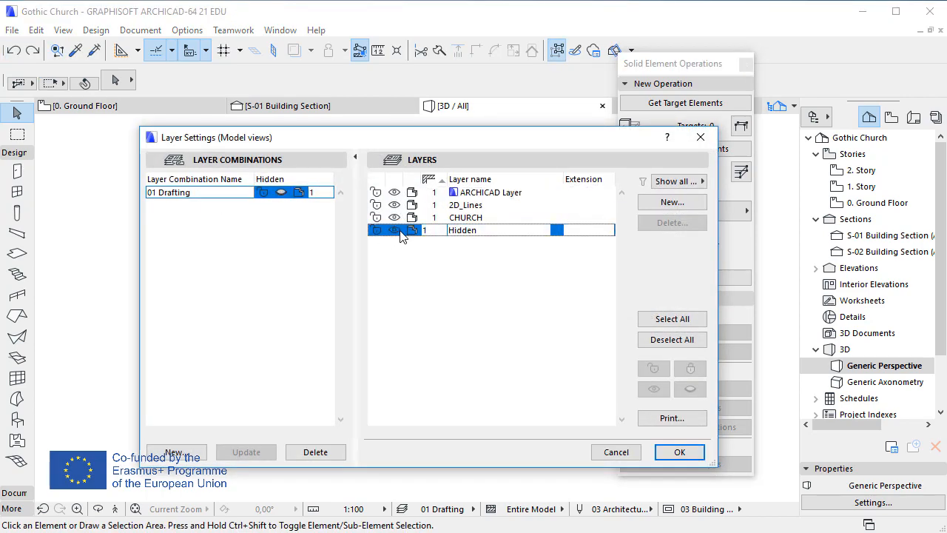
{"action": "left_click", "coordinate": [673, 452]}
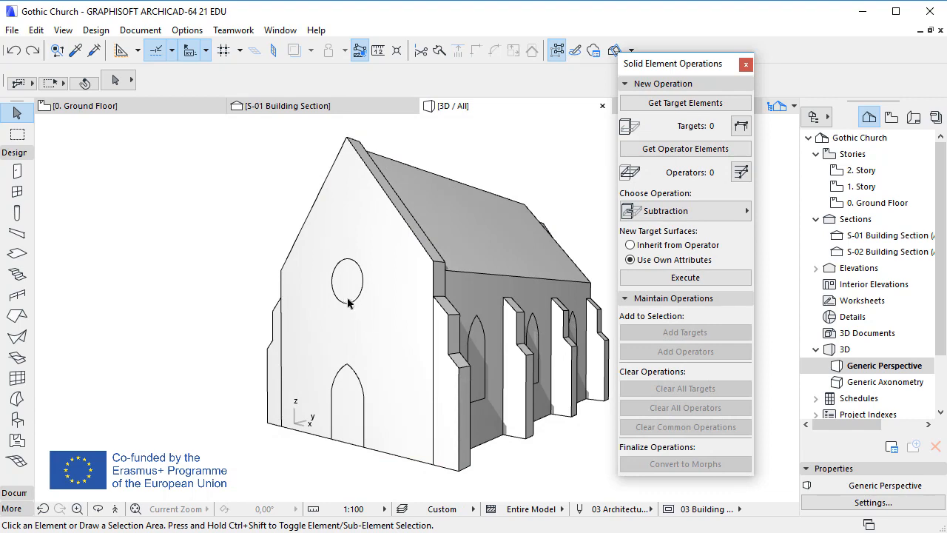
Step: Move the round window morph 100 upward
{"action": "left_click", "coordinate": [352, 302]}
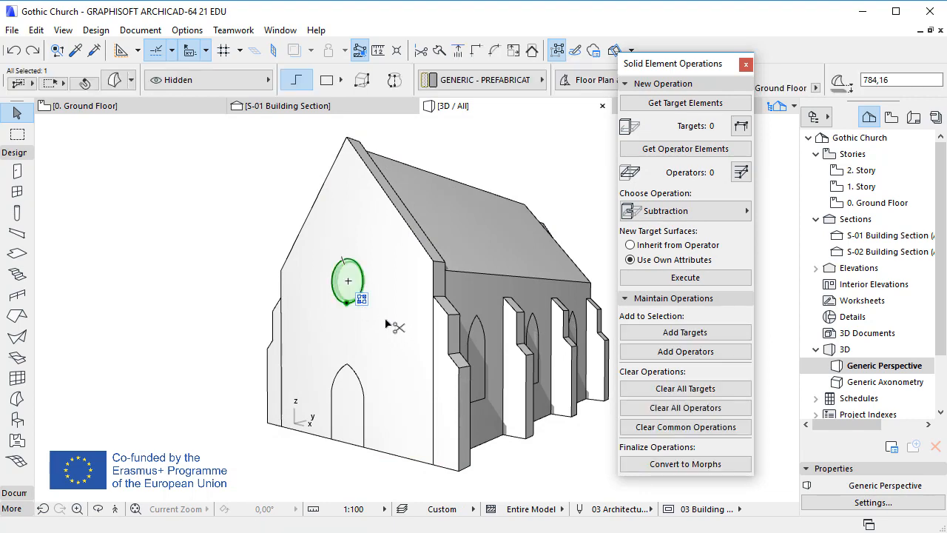
{"action": "key", "text": "ctrl+d"}
{"action": "left_click", "coordinate": [348, 282]}
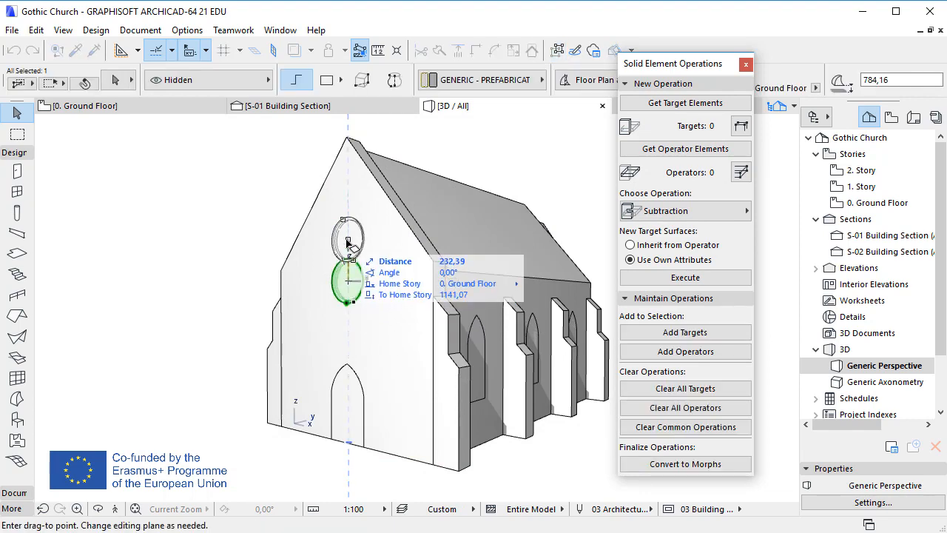
{"action": "type", "text": "100"}
{"action": "key", "text": "Return"}
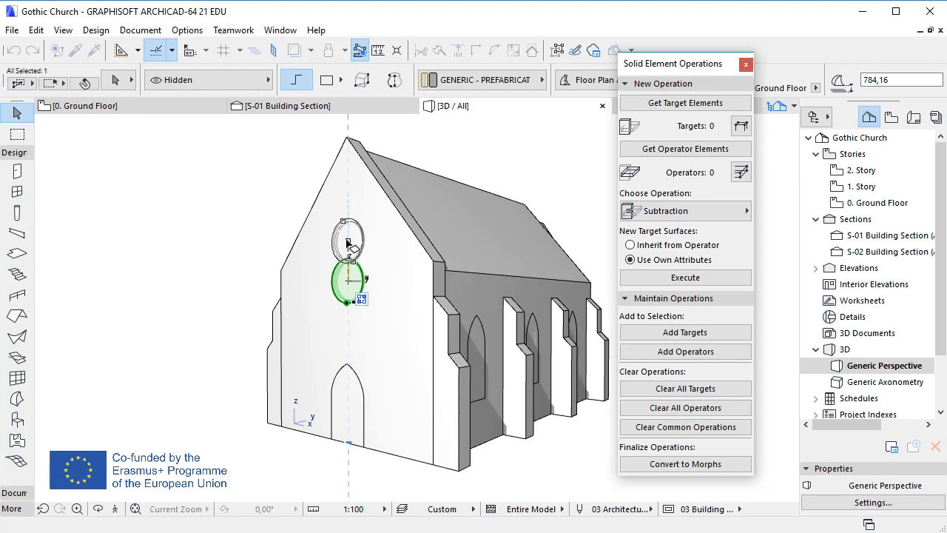
{"action": "left_click", "coordinate": [166, 230]}
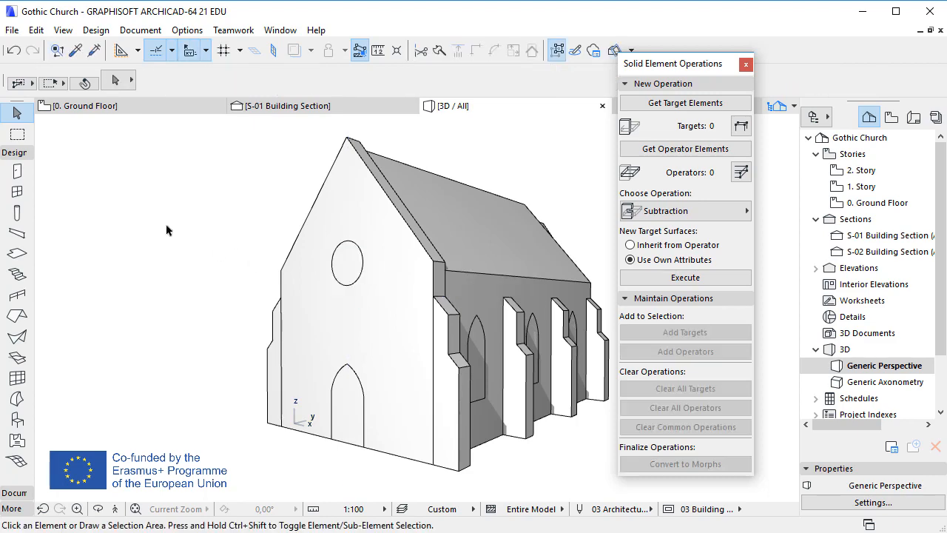
Step: Hide the Hidden layer to check the round window and door openings on the front facade
{"action": "key", "text": "ctrl+l"}
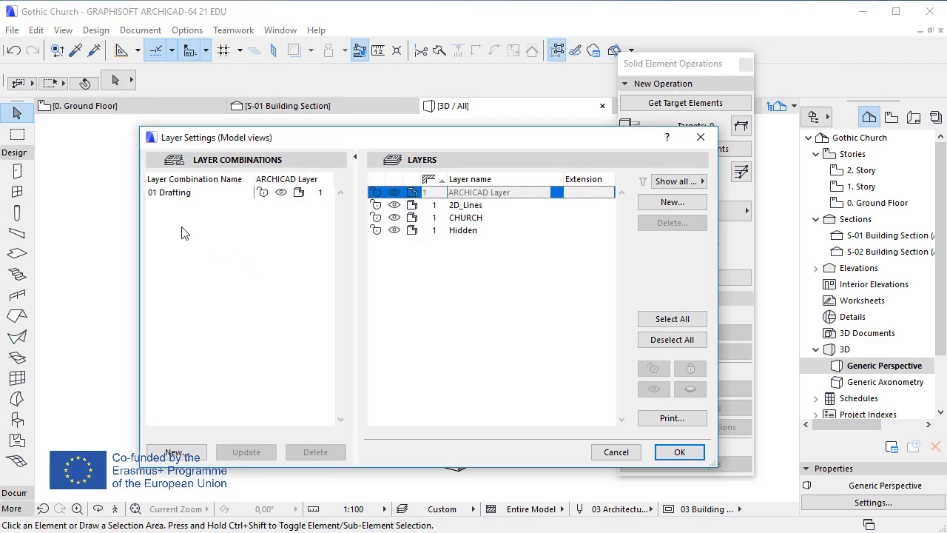
{"action": "left_click", "coordinate": [393, 231]}
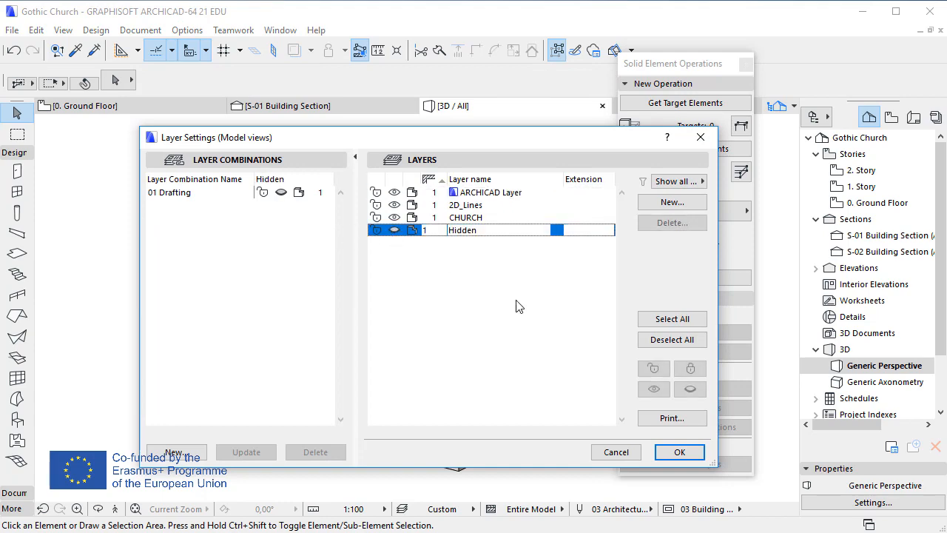
{"action": "left_click", "coordinate": [672, 451]}
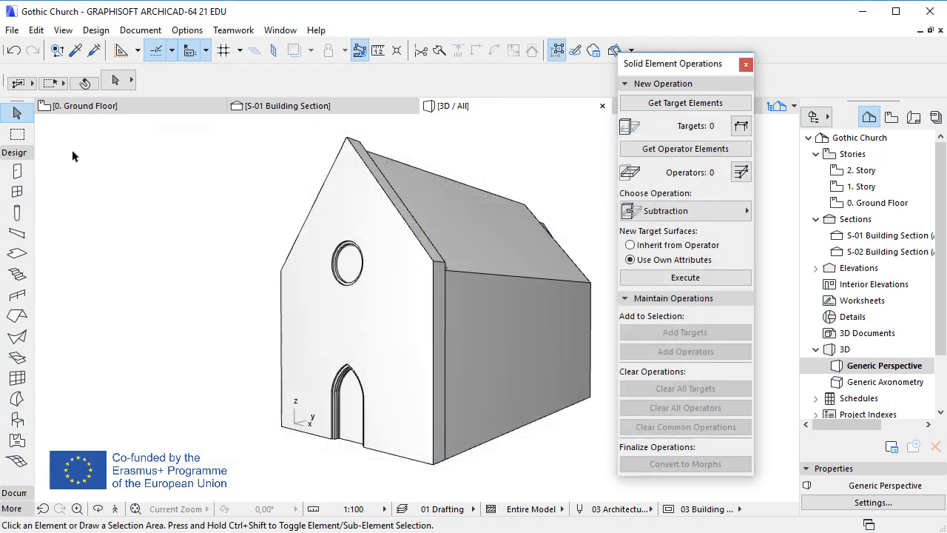
{"action": "left_click", "coordinate": [14, 51]}
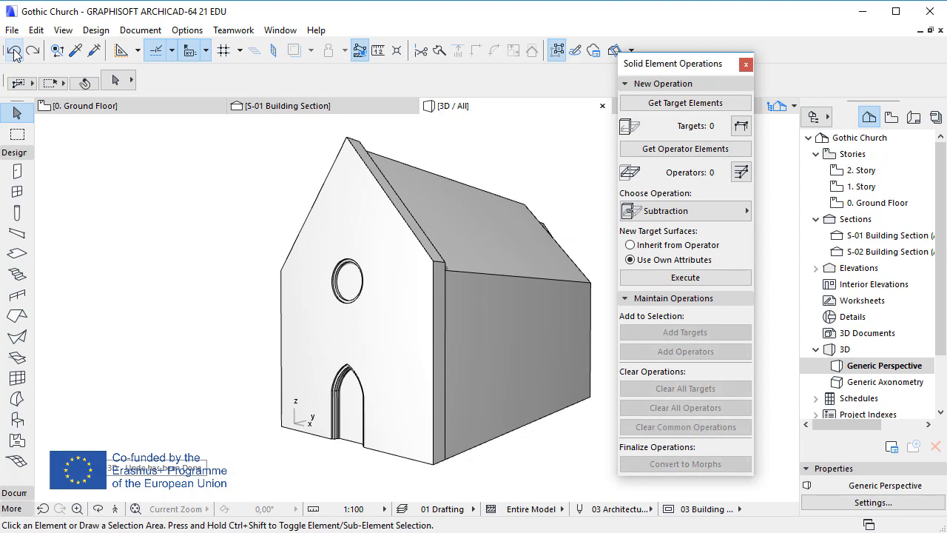
{"action": "left_click", "coordinate": [34, 53]}
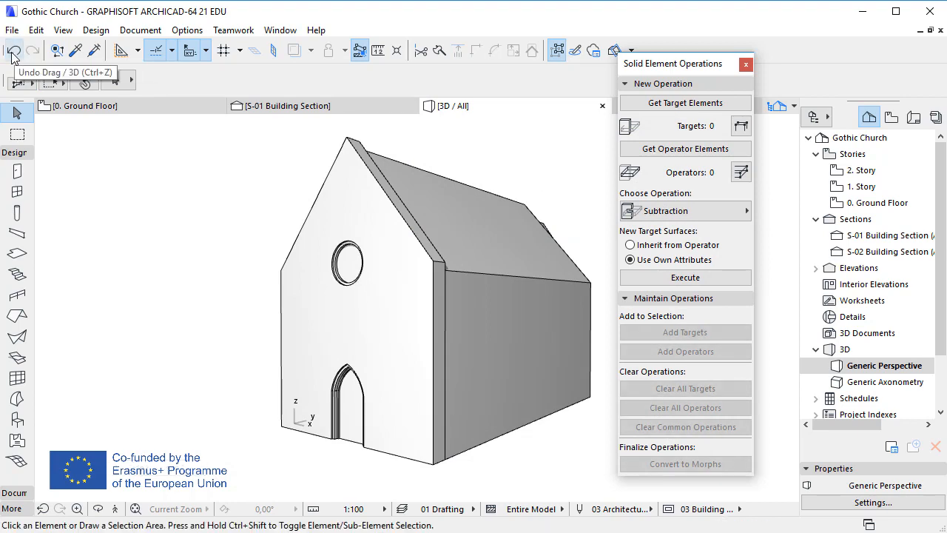
{"action": "left_click", "coordinate": [12, 55]}
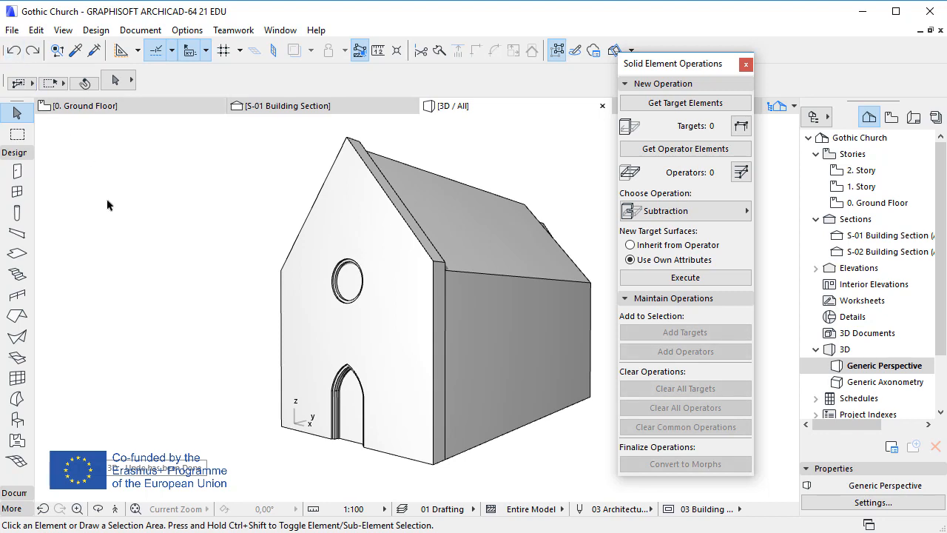
Step: Remove both subtraction operations from the front facade morph
{"action": "left_click", "coordinate": [394, 458]}
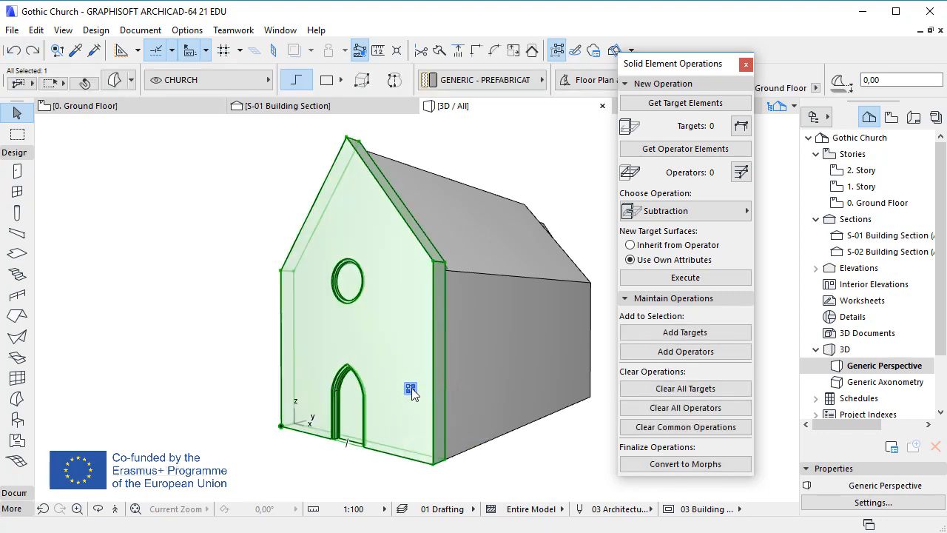
{"action": "mouse_move", "coordinate": [412, 387]}
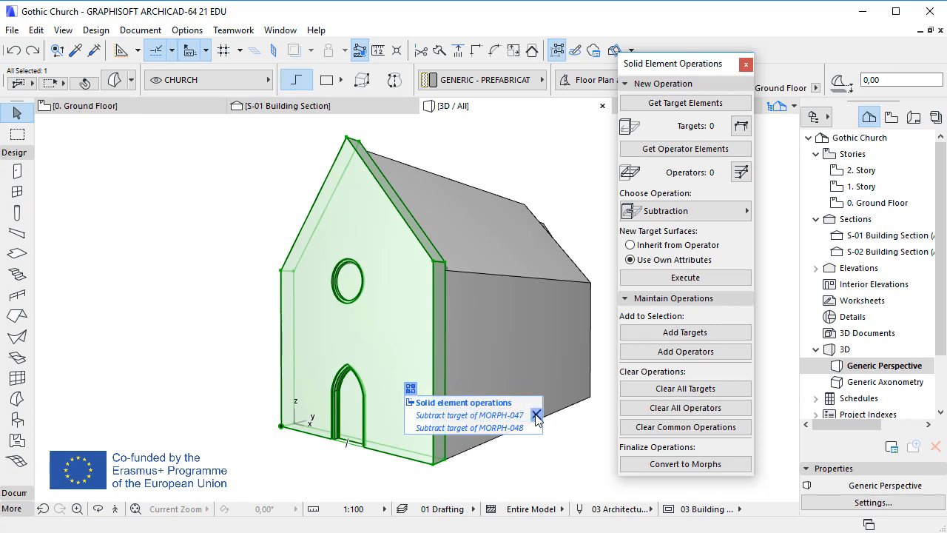
{"action": "left_click", "coordinate": [537, 415]}
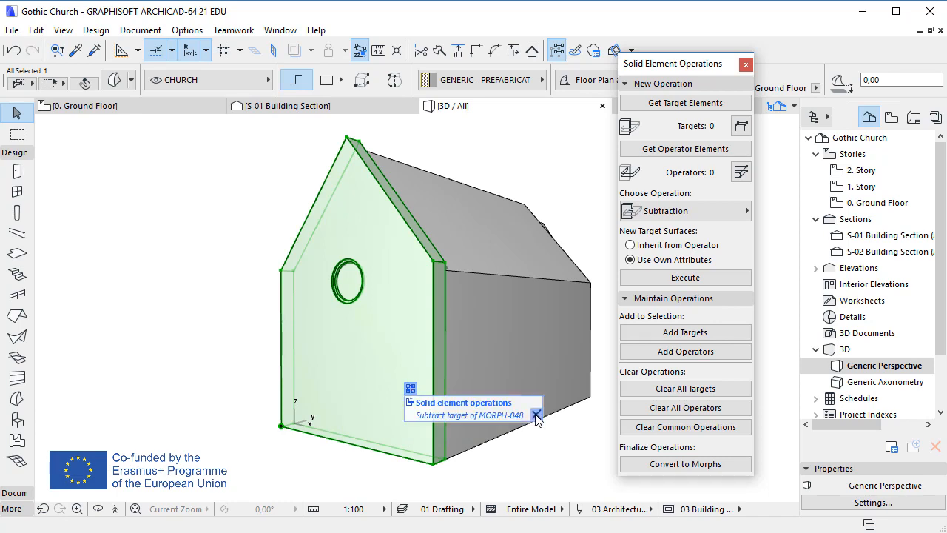
{"action": "left_click", "coordinate": [537, 415]}
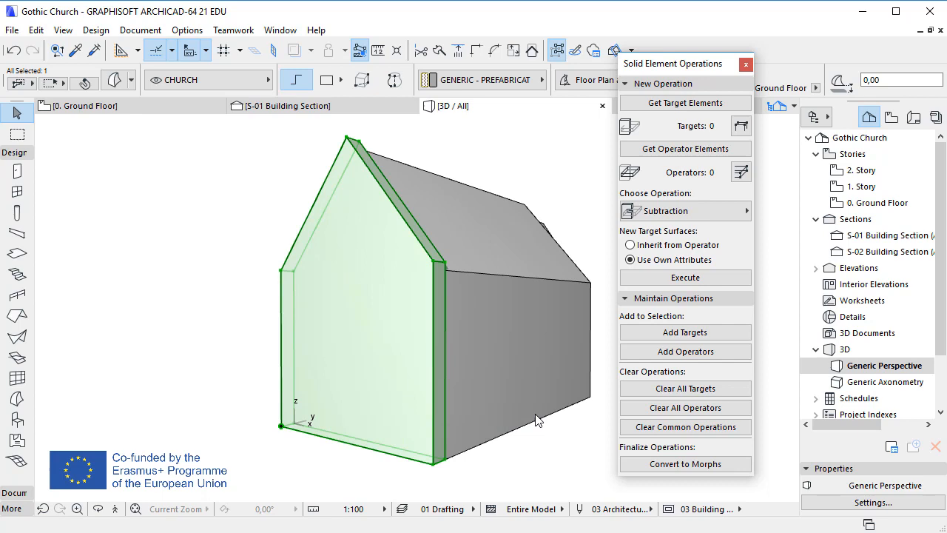
{"action": "left_click", "coordinate": [527, 460]}
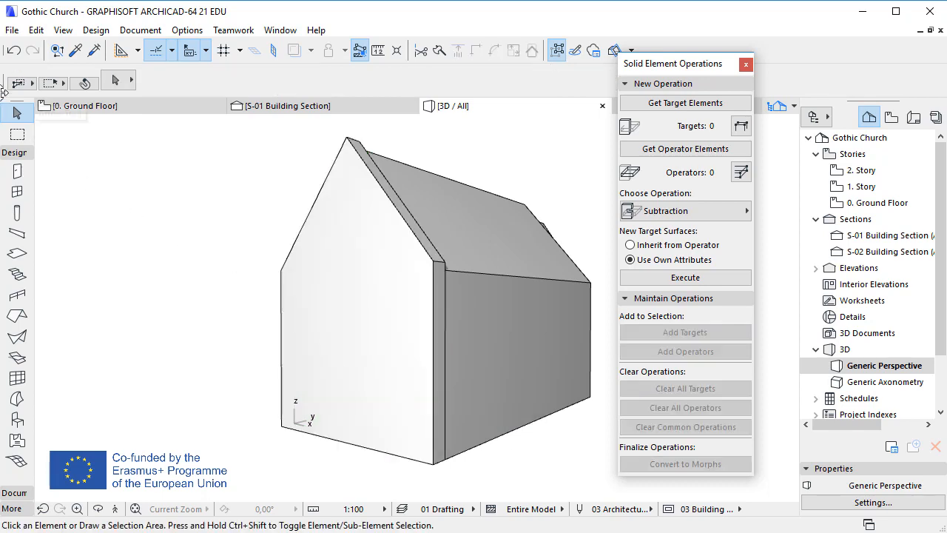
Step: Undo both removals of the facade's subtraction operations
{"action": "left_click", "coordinate": [13, 54]}
{"action": "left_click", "coordinate": [13, 55]}
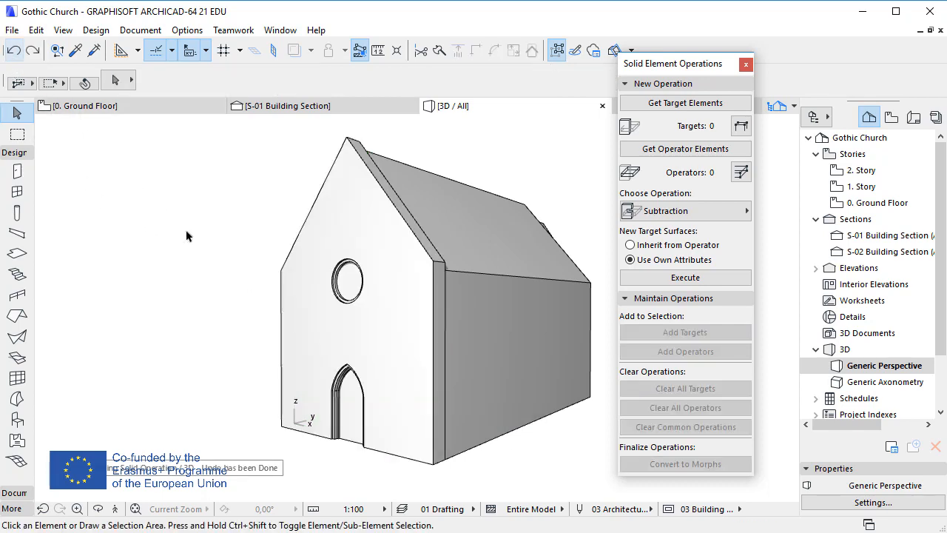
Step: Try removing all solid element operations from the front facade morph, and undo the removal
{"action": "left_click", "coordinate": [406, 388]}
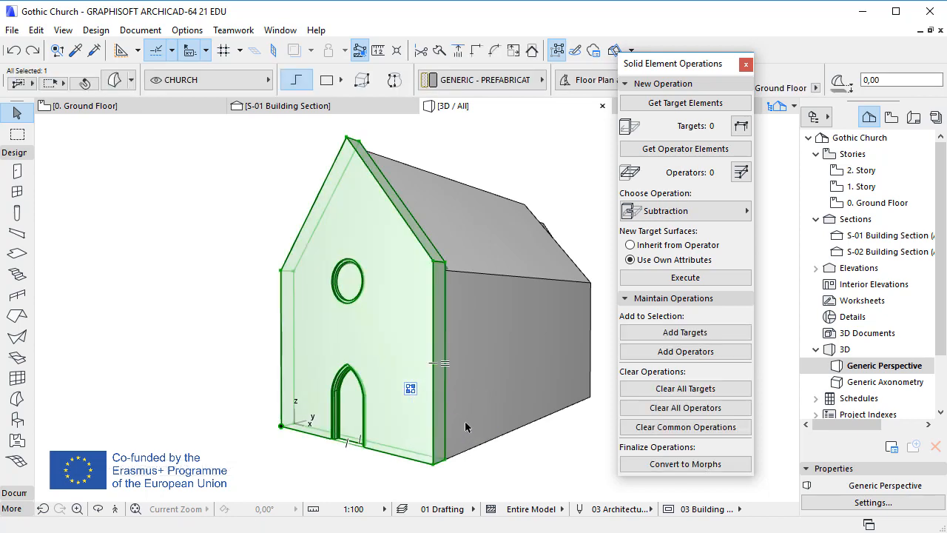
{"action": "left_click", "coordinate": [410, 389]}
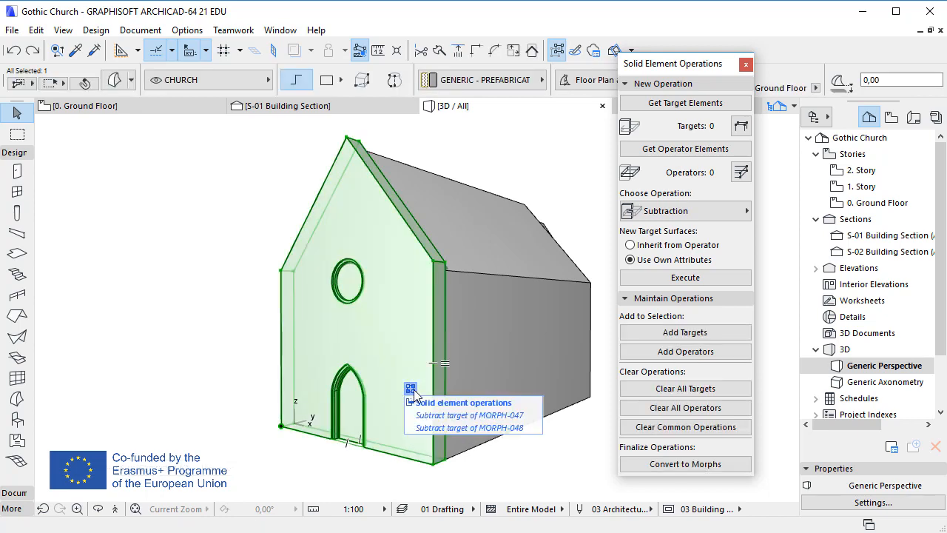
{"action": "left_click", "coordinate": [536, 403]}
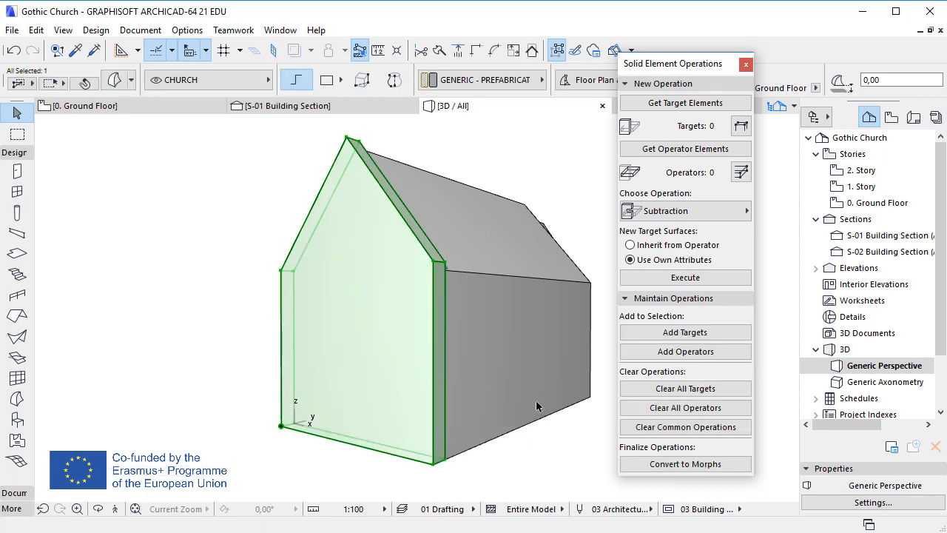
{"action": "key", "text": "ctrl+z"}
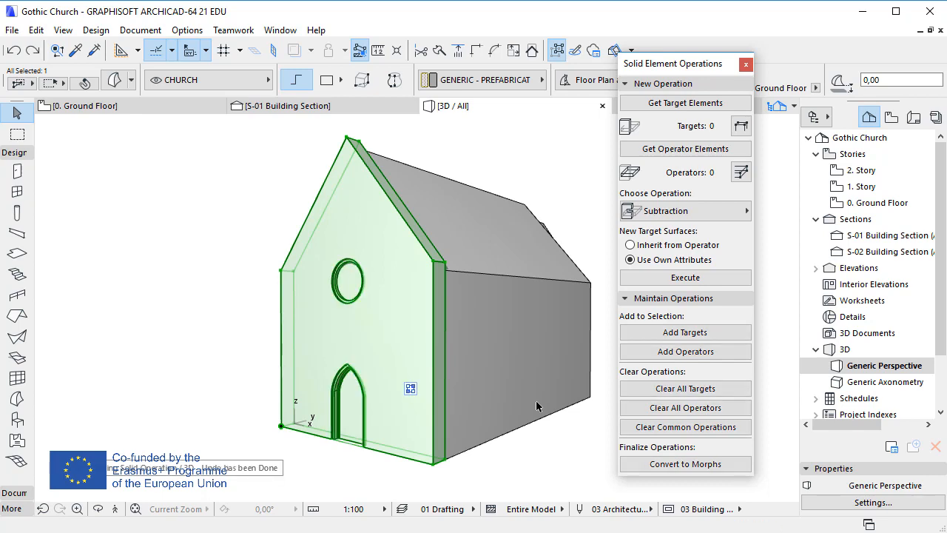
{"action": "left_click", "coordinate": [175, 185]}
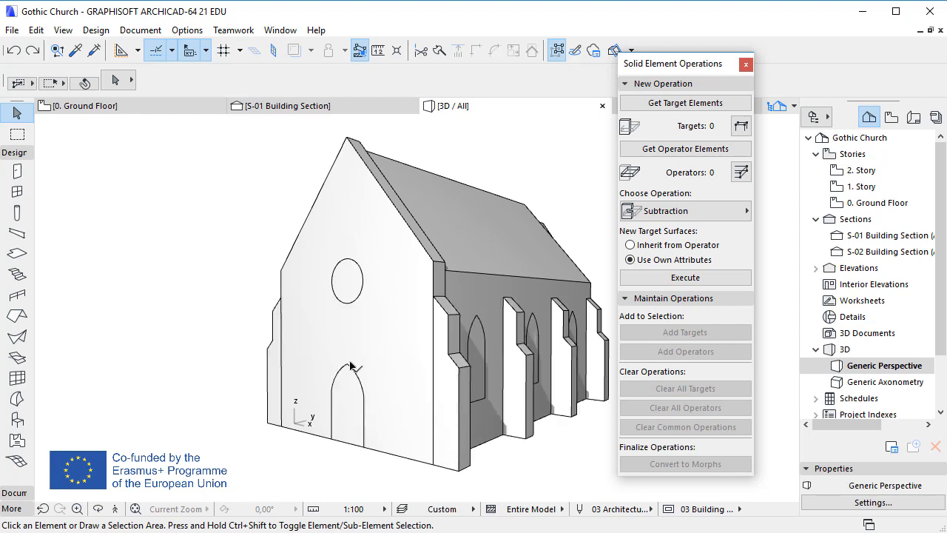
{"action": "left_click", "coordinate": [351, 366]}
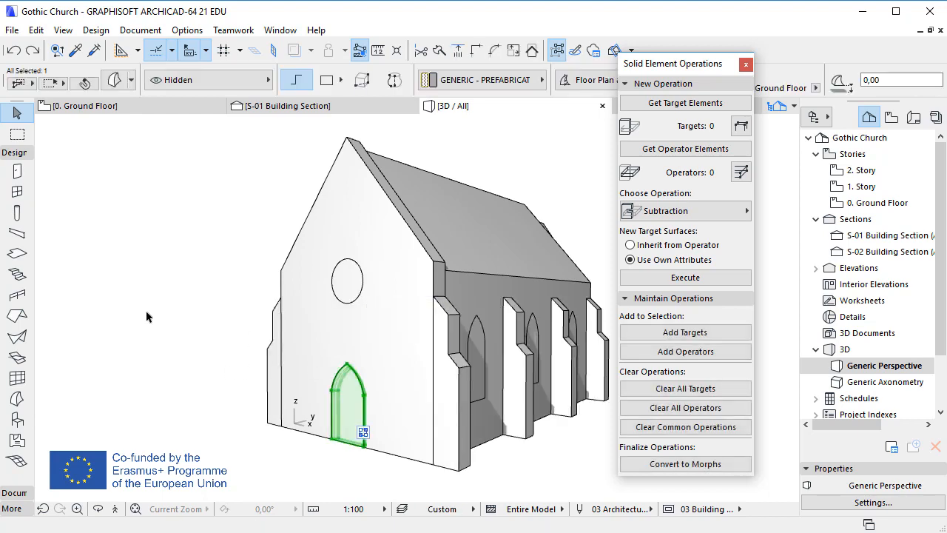
{"action": "left_click", "coordinate": [146, 317]}
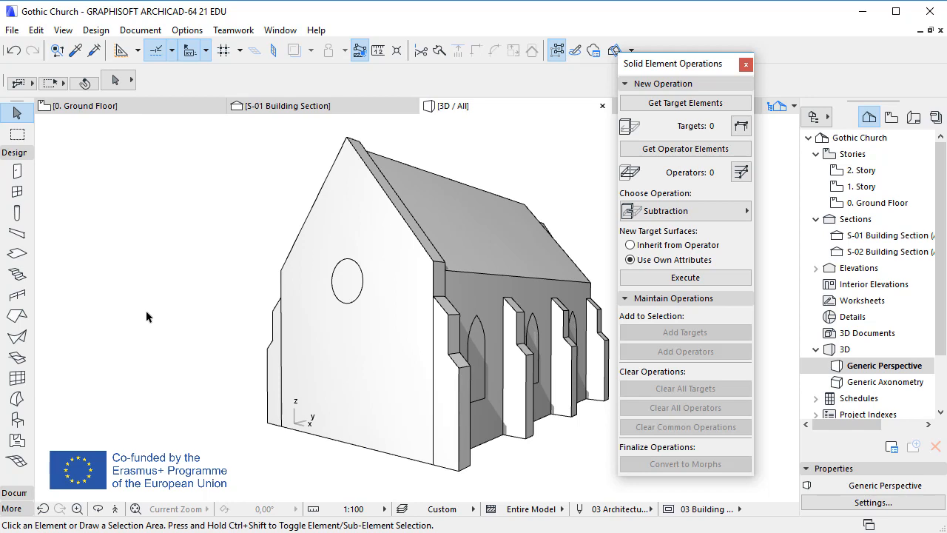
{"action": "key", "text": "ctrl+z"}
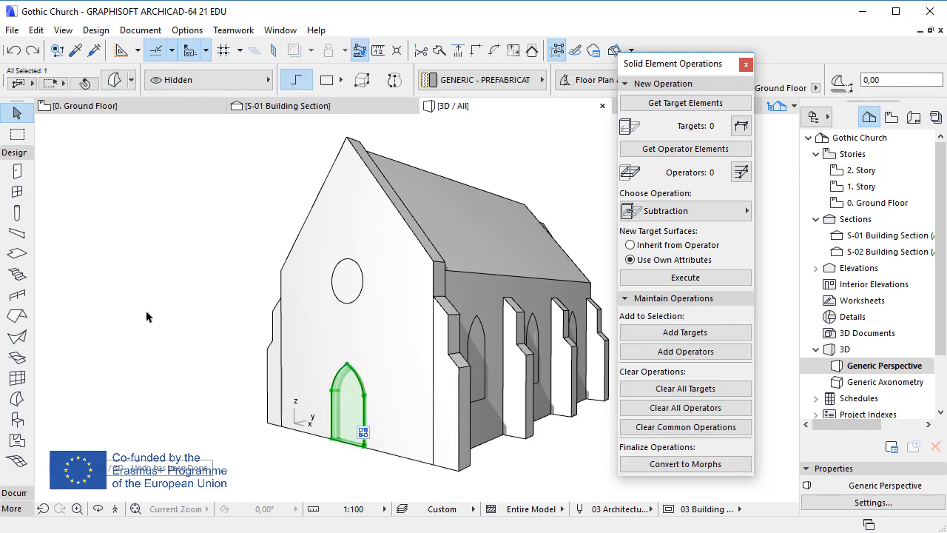
{"action": "left_click", "coordinate": [146, 316]}
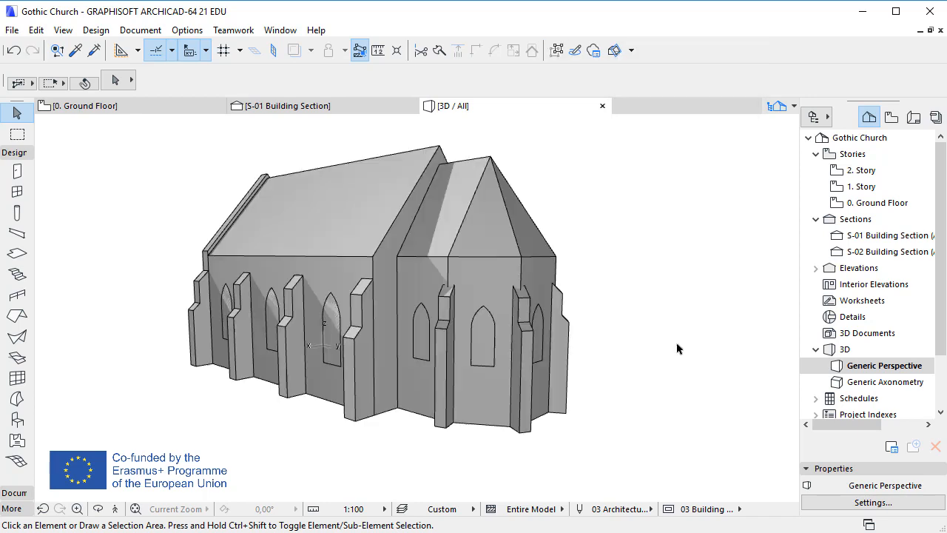
Step: Select the 11 side window morphs and load them as operator elements in Solid Element Operations
{"action": "left_click", "coordinate": [492, 321]}
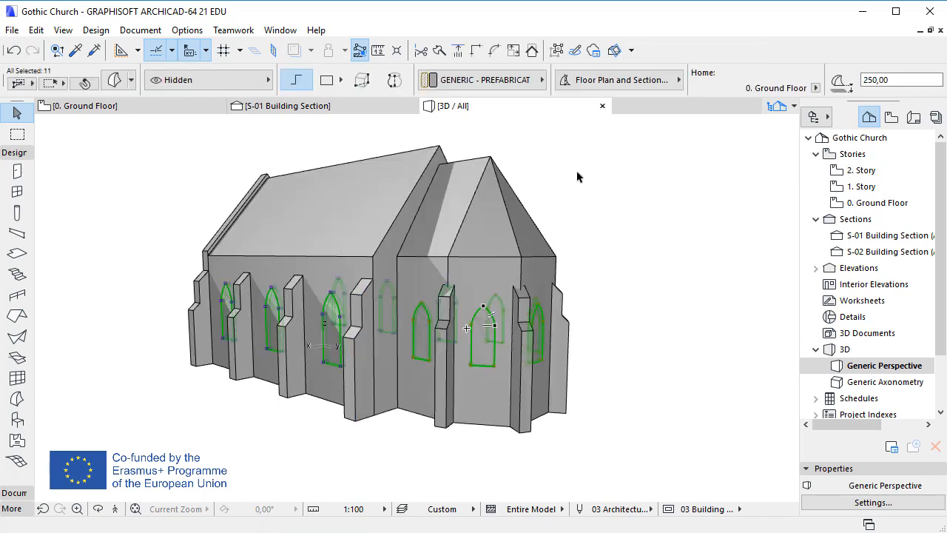
{"action": "right_click", "coordinate": [567, 132]}
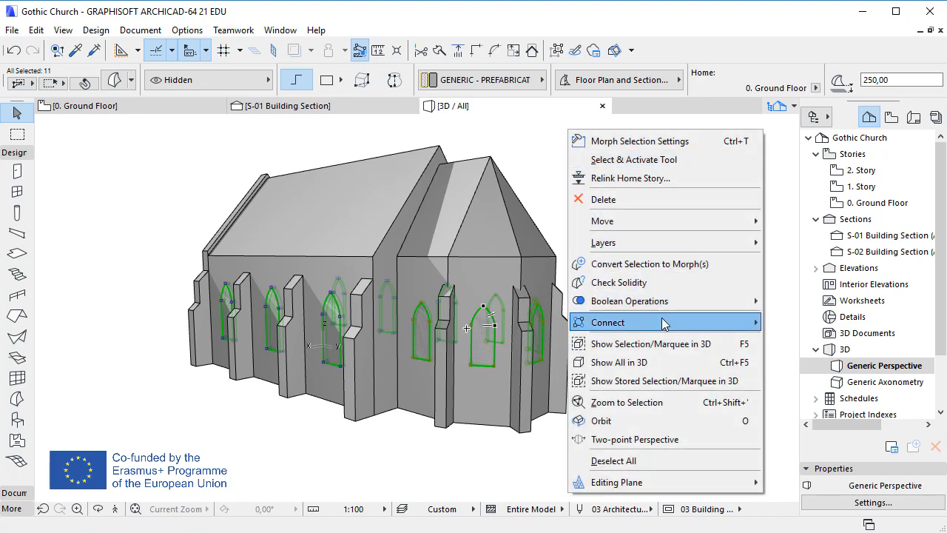
{"action": "mouse_move", "coordinate": [665, 323]}
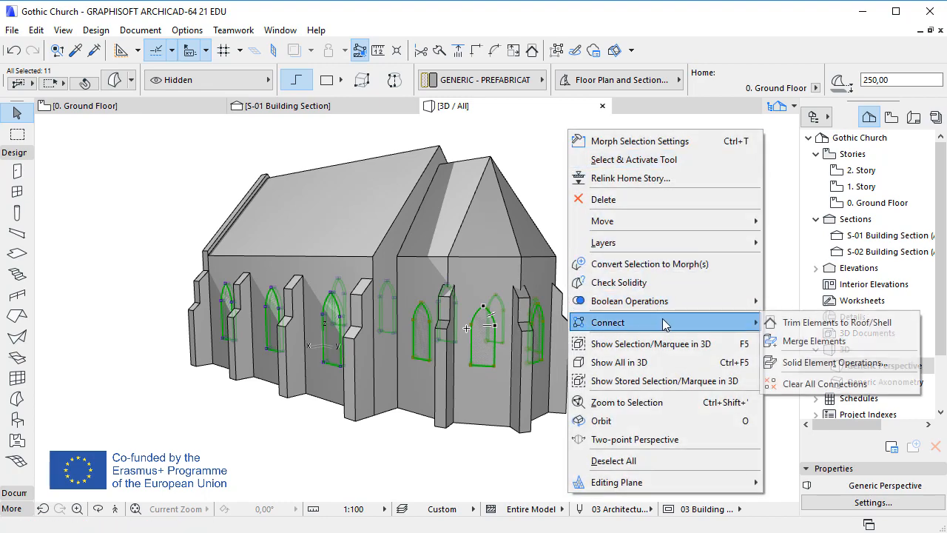
{"action": "left_click", "coordinate": [906, 367]}
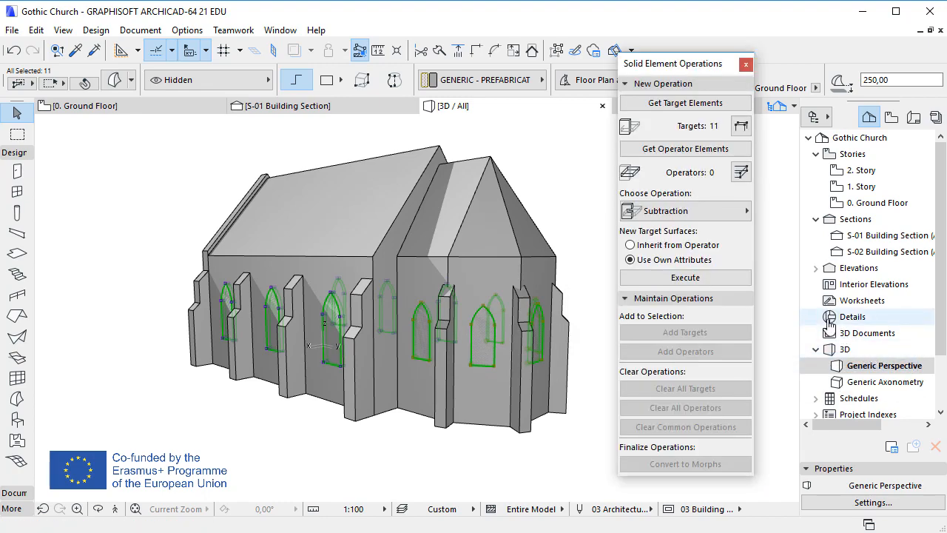
{"action": "left_click", "coordinate": [709, 152]}
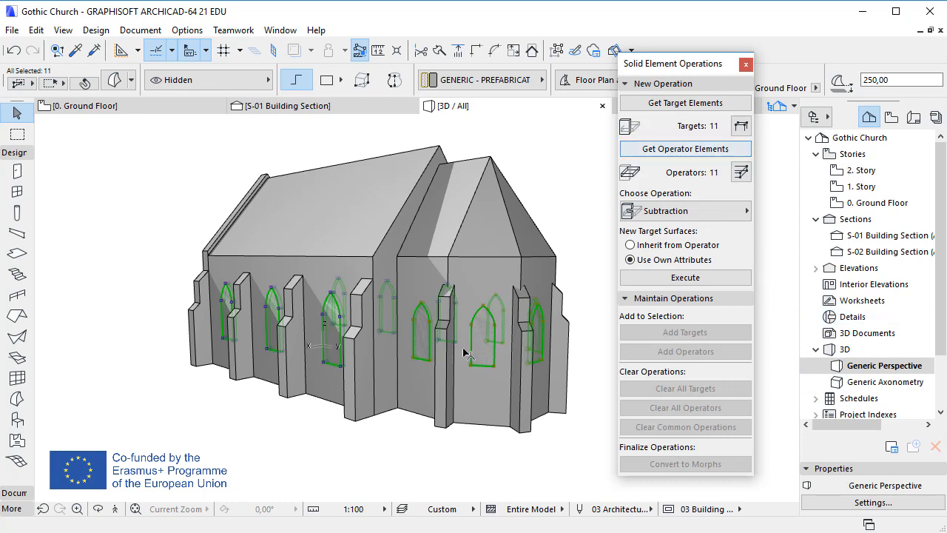
Step: Load the nave and apse body morphs as targets and execute the subtraction to cut the windows
{"action": "left_click", "coordinate": [353, 414]}
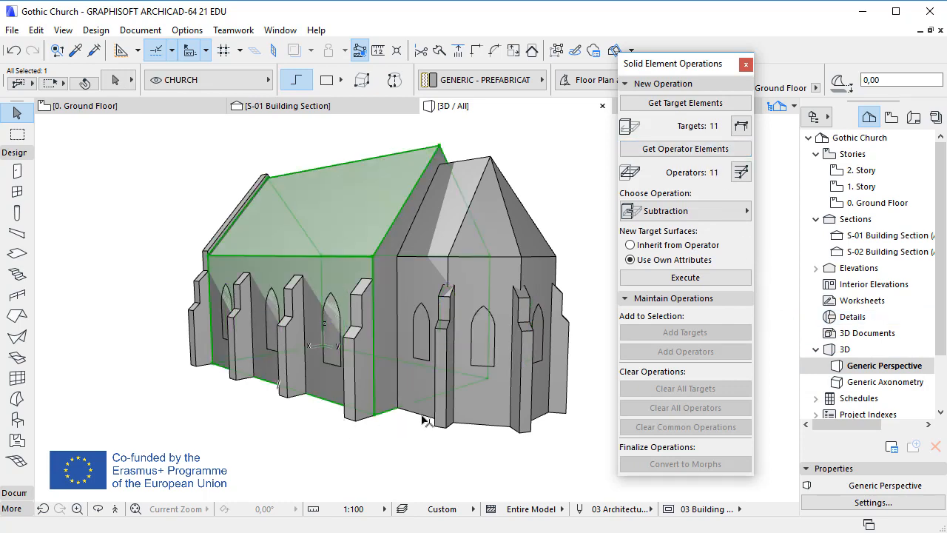
{"action": "left_click", "coordinate": [485, 427], "text": "shift"}
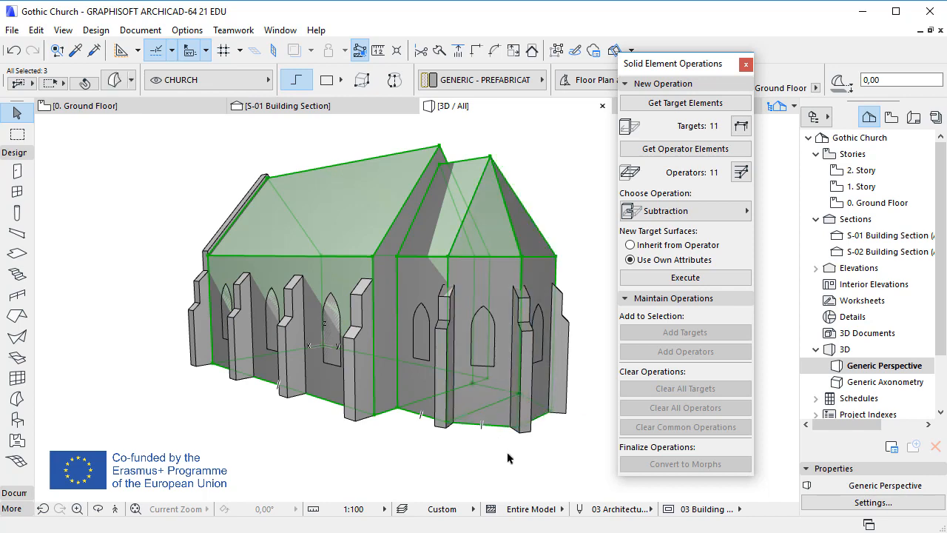
{"action": "left_click", "coordinate": [730, 104]}
{"action": "left_click", "coordinate": [740, 279]}
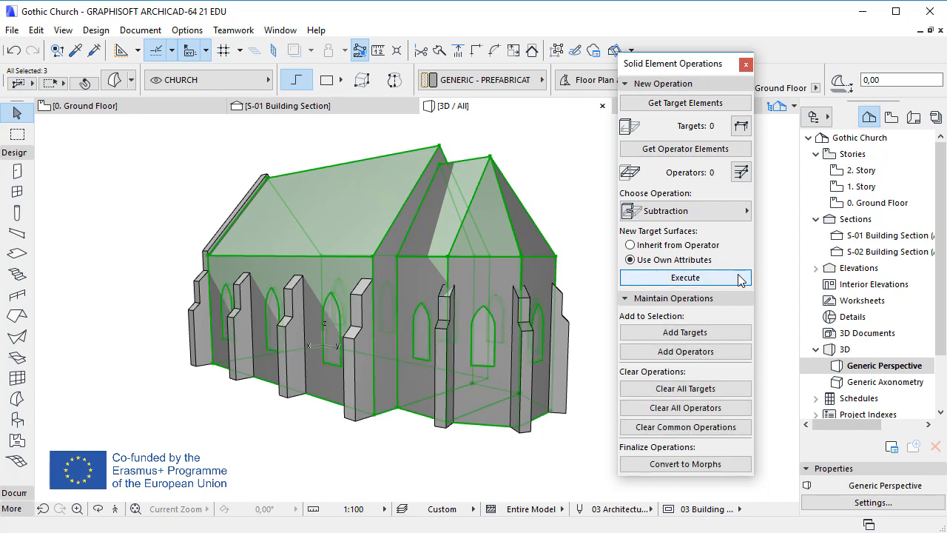
{"action": "left_click", "coordinate": [746, 65]}
{"action": "left_click", "coordinate": [744, 162]}
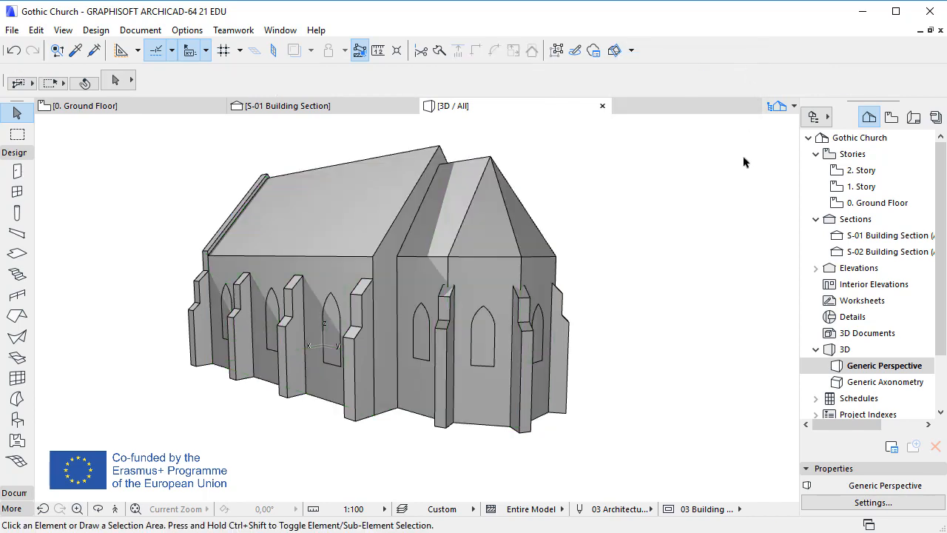
Step: Hide the Hidden layer to check the cut window openings
{"action": "key", "text": "ctrl+l"}
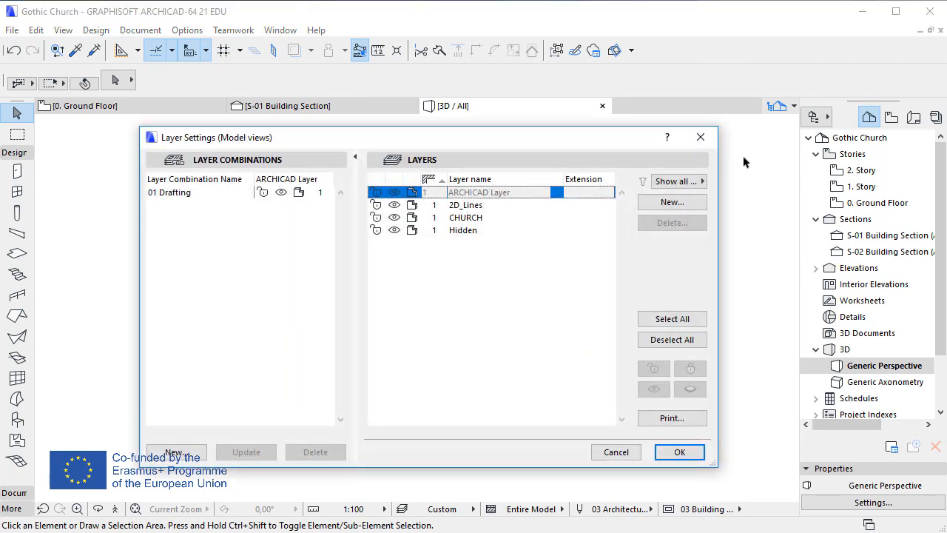
{"action": "left_click", "coordinate": [395, 230]}
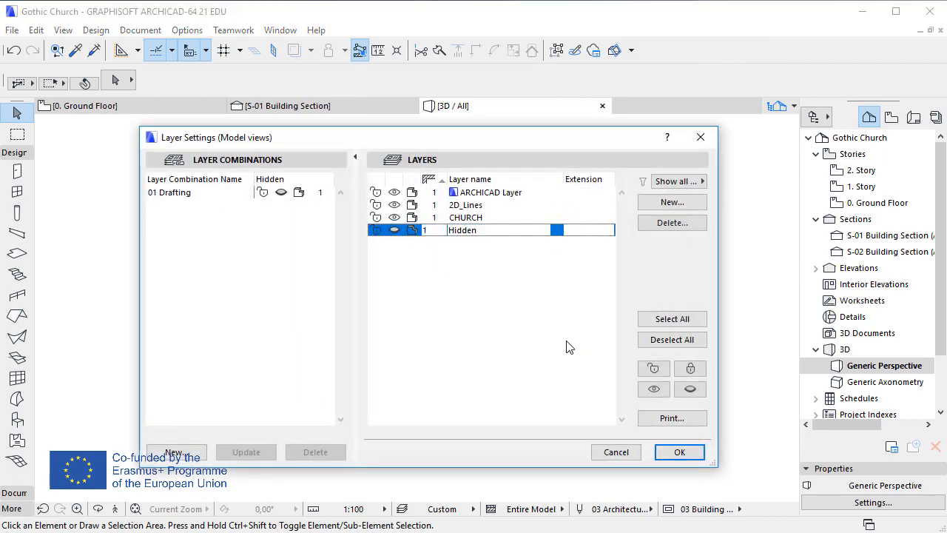
{"action": "left_click", "coordinate": [679, 452]}
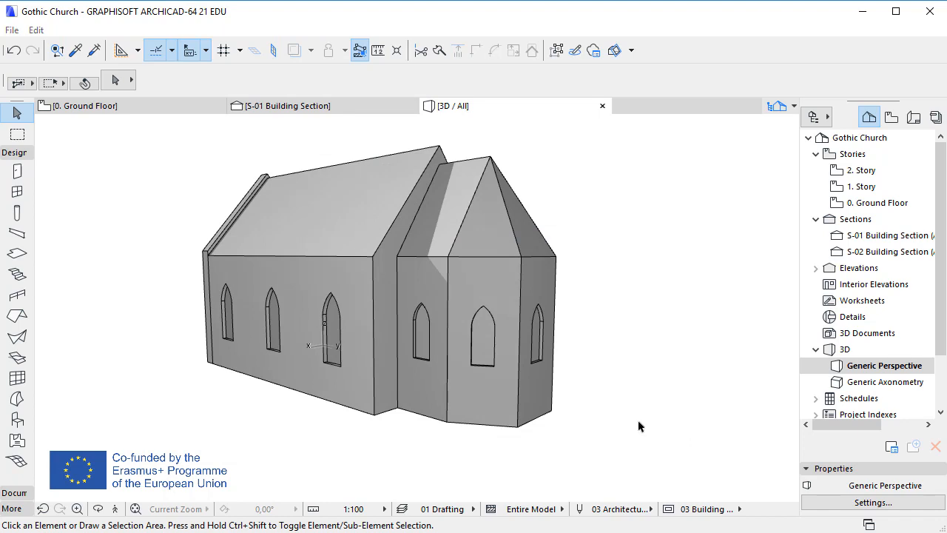
Step: Show the Hidden layer again in the layer settings
{"action": "key", "text": "ctrl+l"}
{"action": "left_click", "coordinate": [395, 230]}
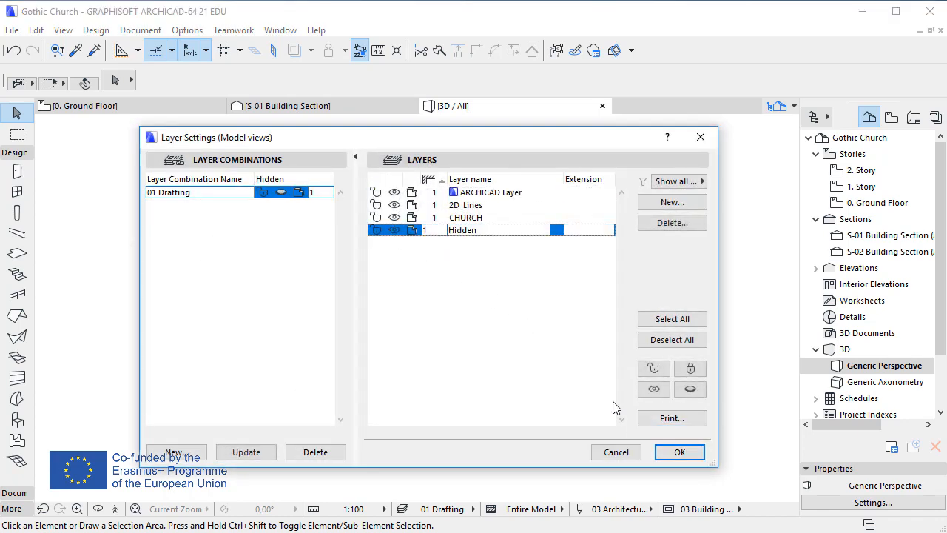
{"action": "left_click", "coordinate": [670, 455]}
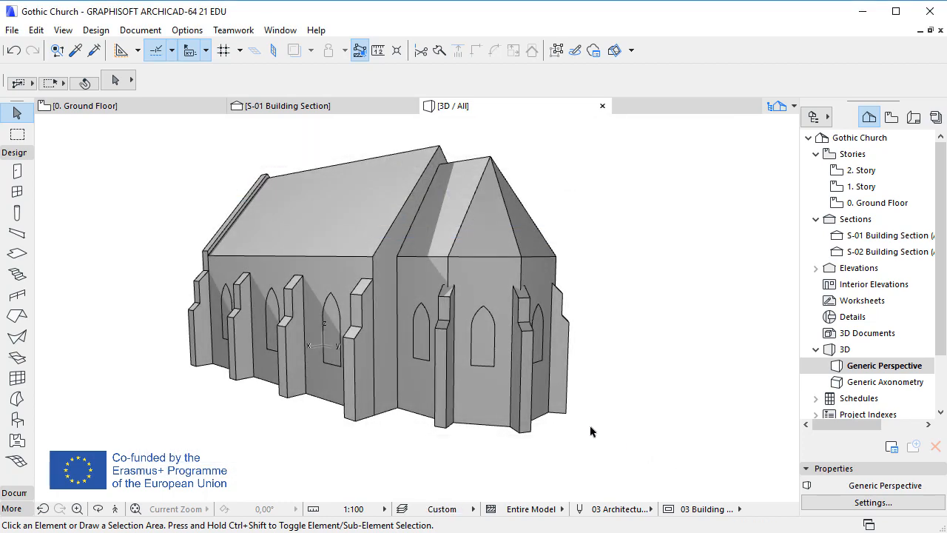
Step: Select all 12 buttress morphs and move them to the CHURCH layer
{"action": "left_click", "coordinate": [566, 412]}
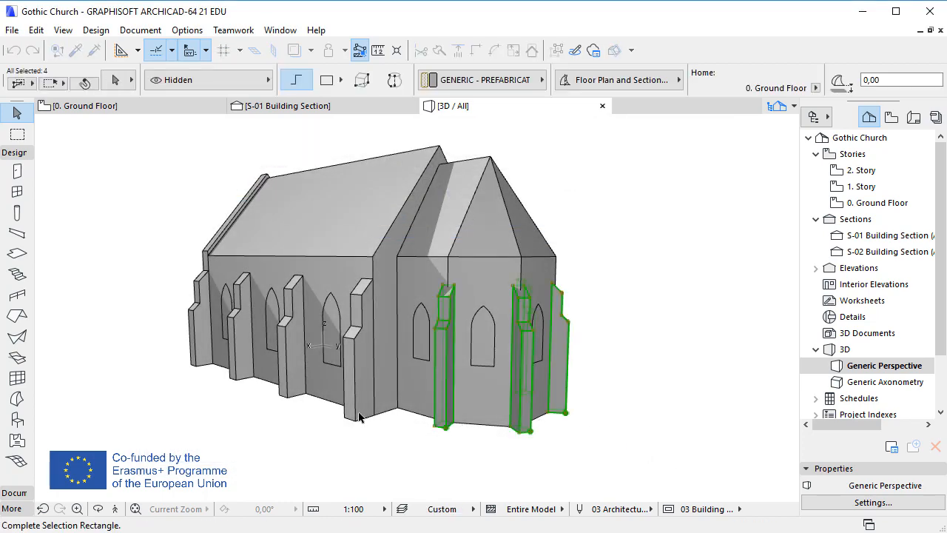
{"action": "left_click", "coordinate": [355, 358], "text": "shift"}
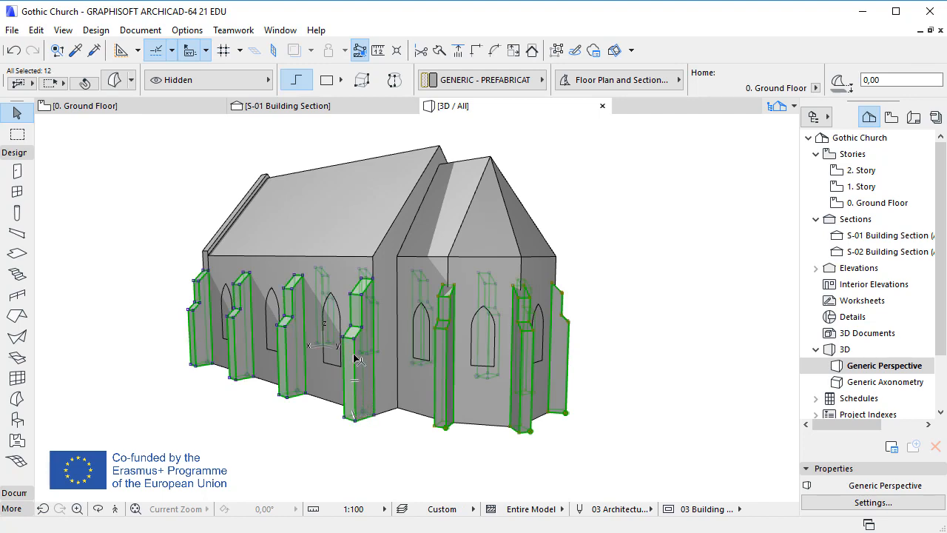
{"action": "left_click", "coordinate": [230, 79]}
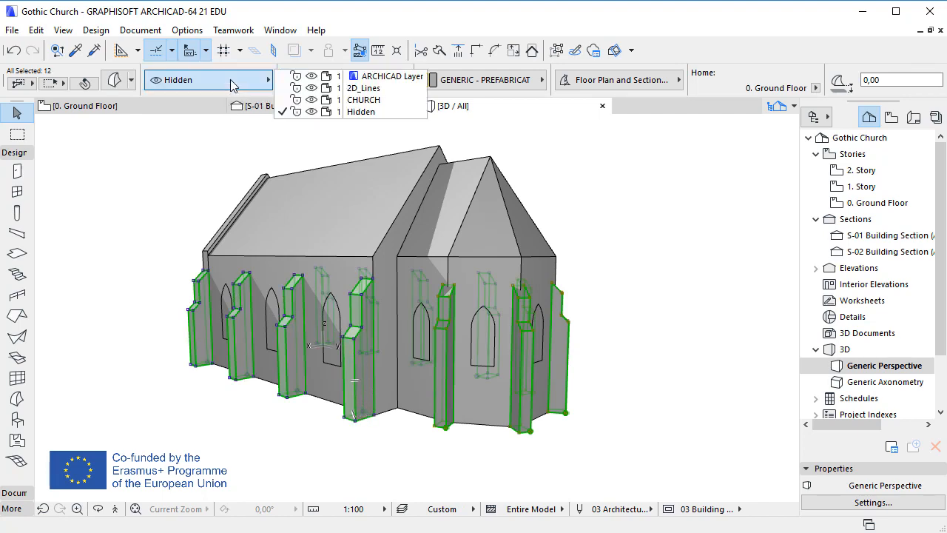
{"action": "left_click", "coordinate": [379, 101]}
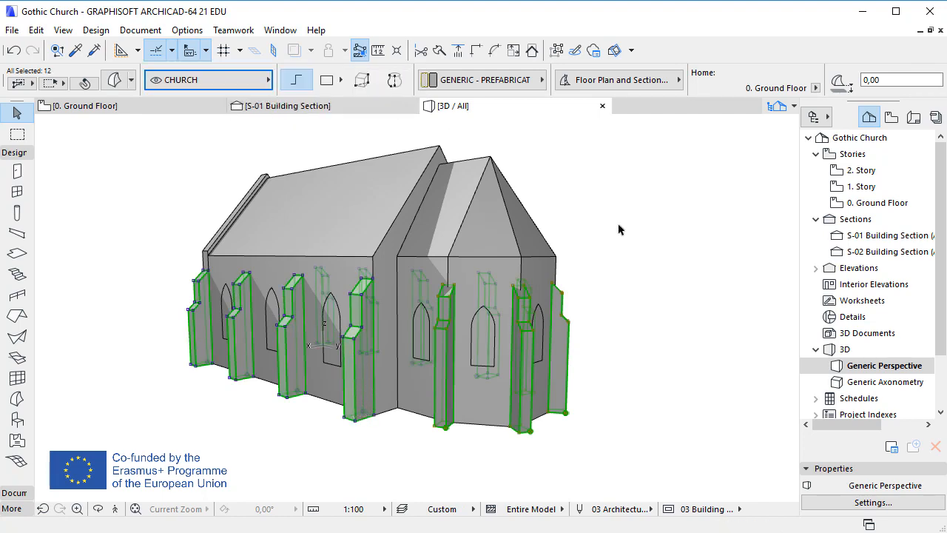
Step: Select the four apse buttress morphs and load them as targets in Solid Element Operations
{"action": "left_click", "coordinate": [618, 229]}
{"action": "left_click", "coordinate": [523, 429]}
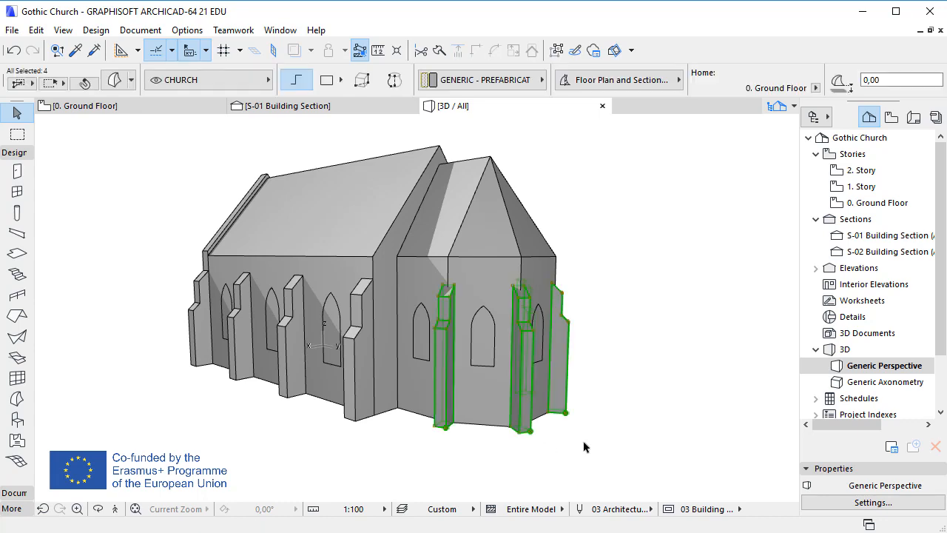
{"action": "right_click", "coordinate": [555, 134]}
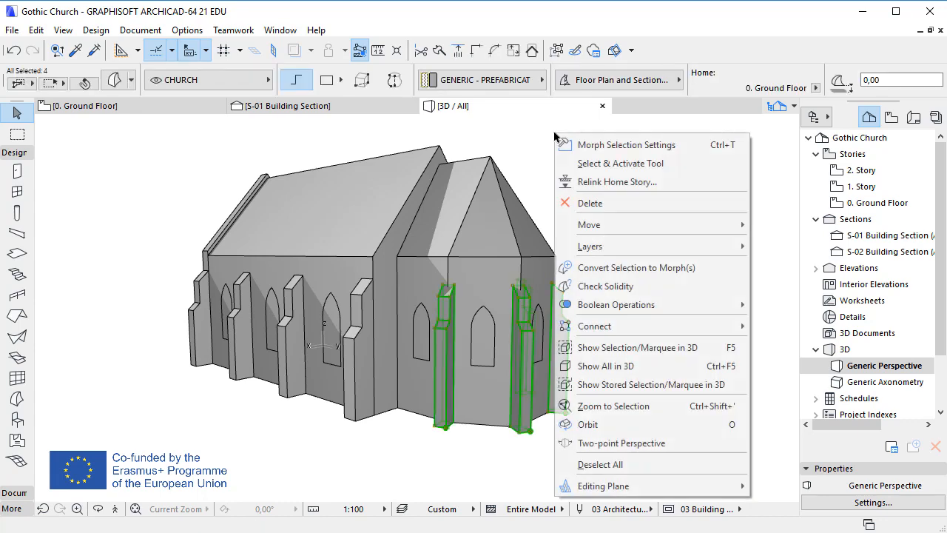
{"action": "mouse_move", "coordinate": [682, 330]}
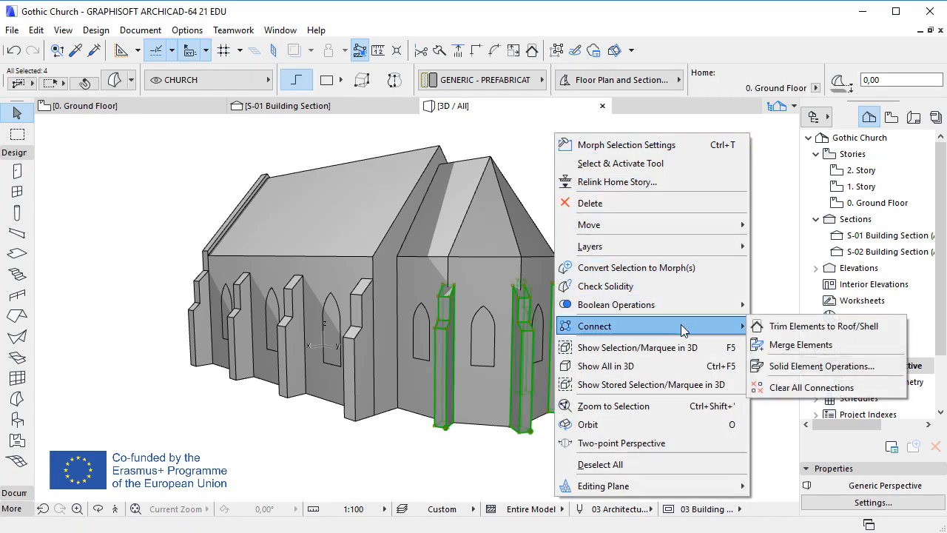
{"action": "left_click", "coordinate": [818, 365]}
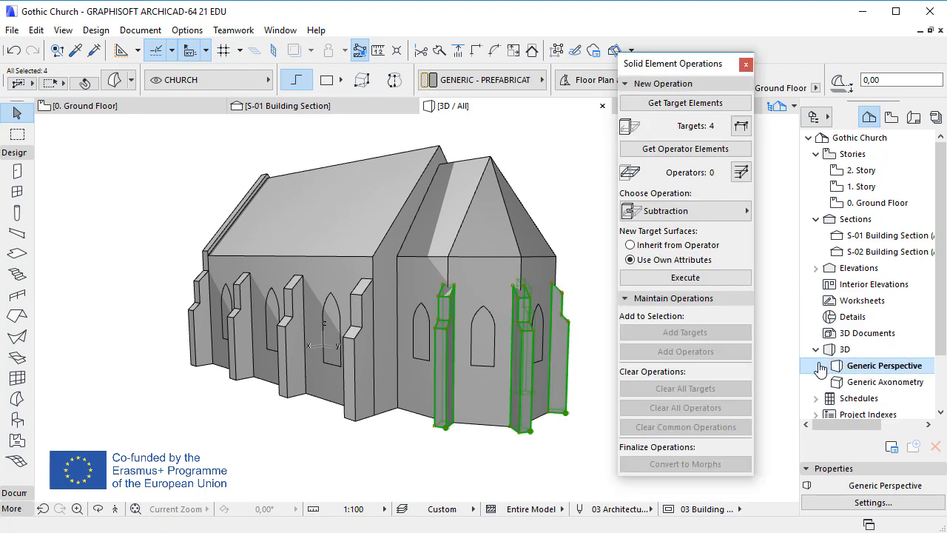
{"action": "left_click", "coordinate": [719, 152]}
Step: Load the apse body as the operator and execute the subtraction on the buttresses
{"action": "left_click", "coordinate": [466, 418]}
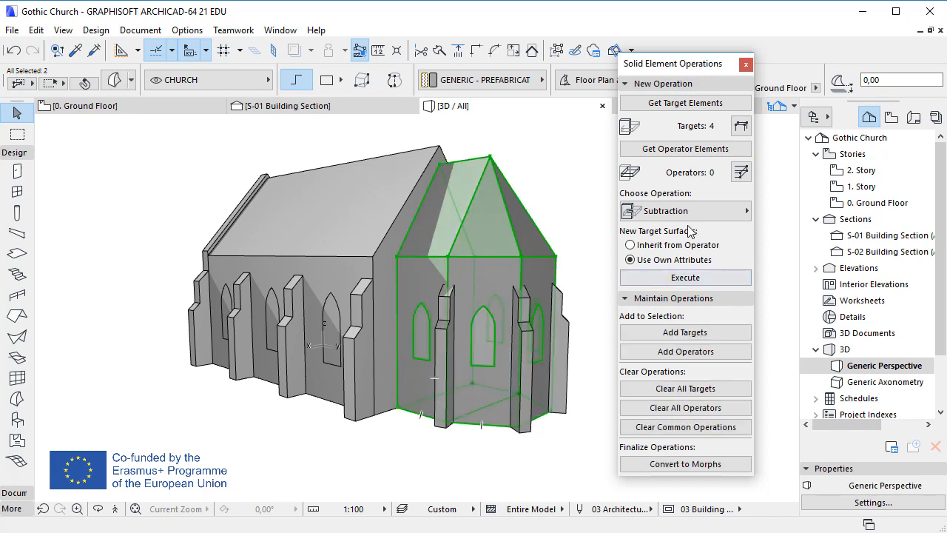
{"action": "left_click", "coordinate": [707, 150]}
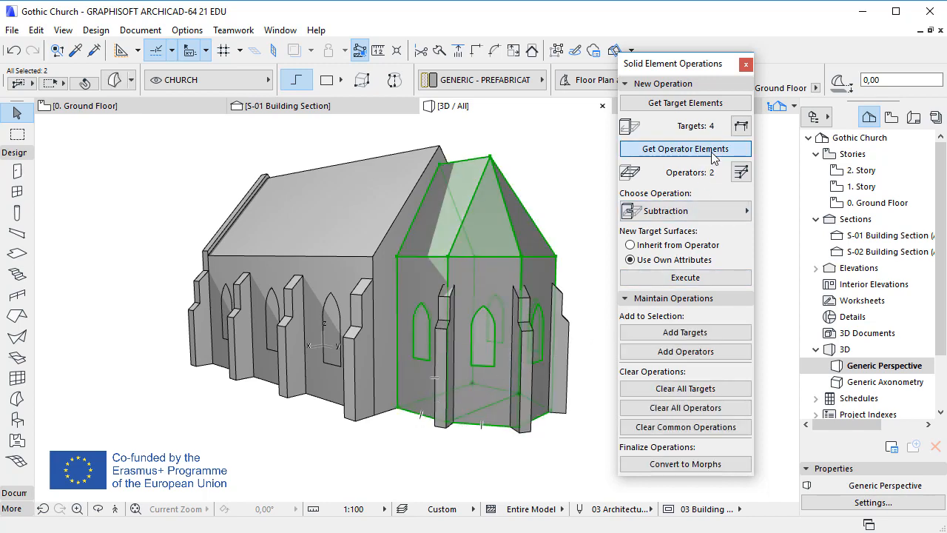
{"action": "left_click", "coordinate": [728, 278]}
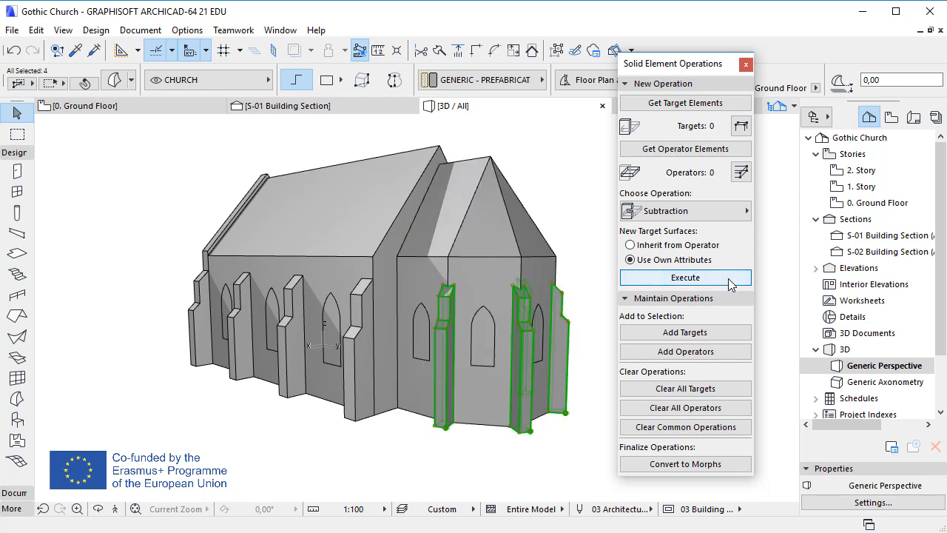
Step: Convert the cut apse buttresses to morphs and close Solid Element Operations
{"action": "left_click", "coordinate": [745, 466]}
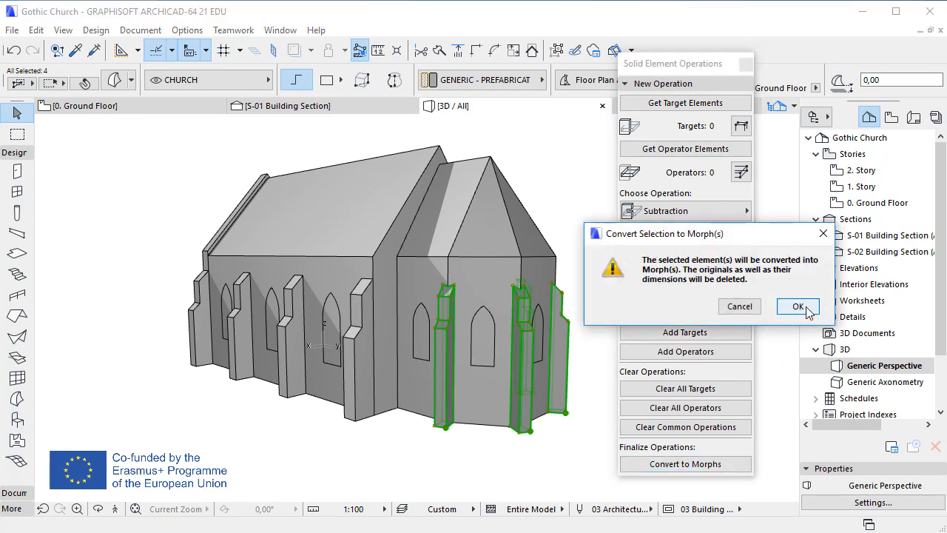
{"action": "left_click", "coordinate": [799, 307]}
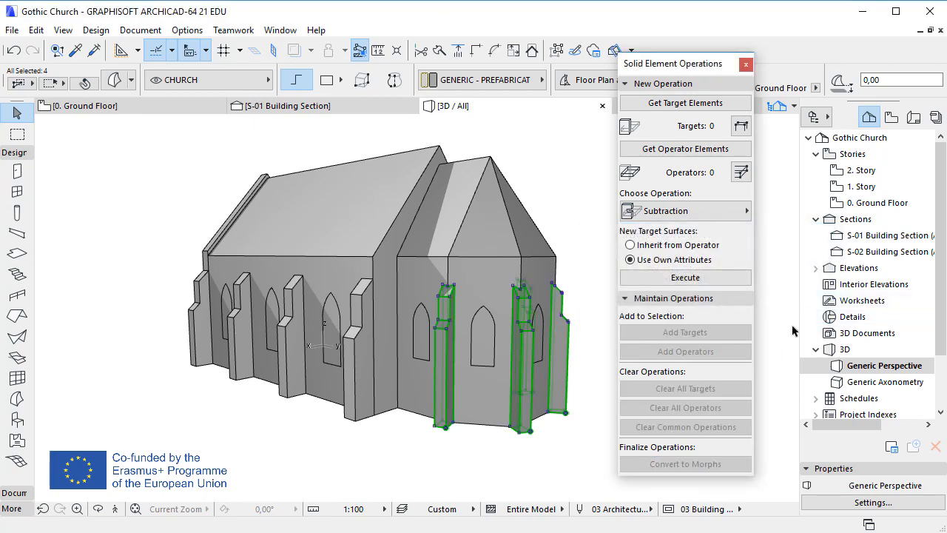
{"action": "left_click", "coordinate": [784, 347]}
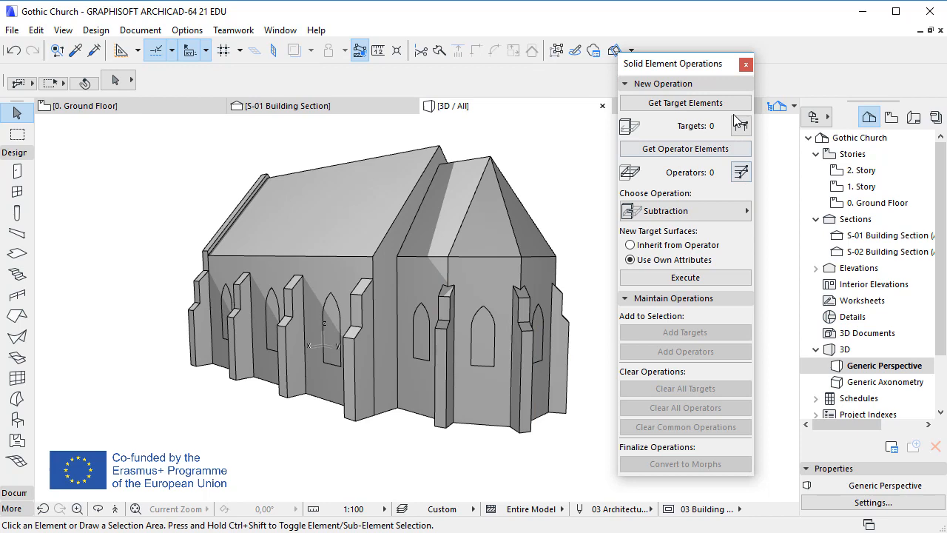
{"action": "left_click", "coordinate": [746, 63]}
{"action": "left_click", "coordinate": [746, 180]}
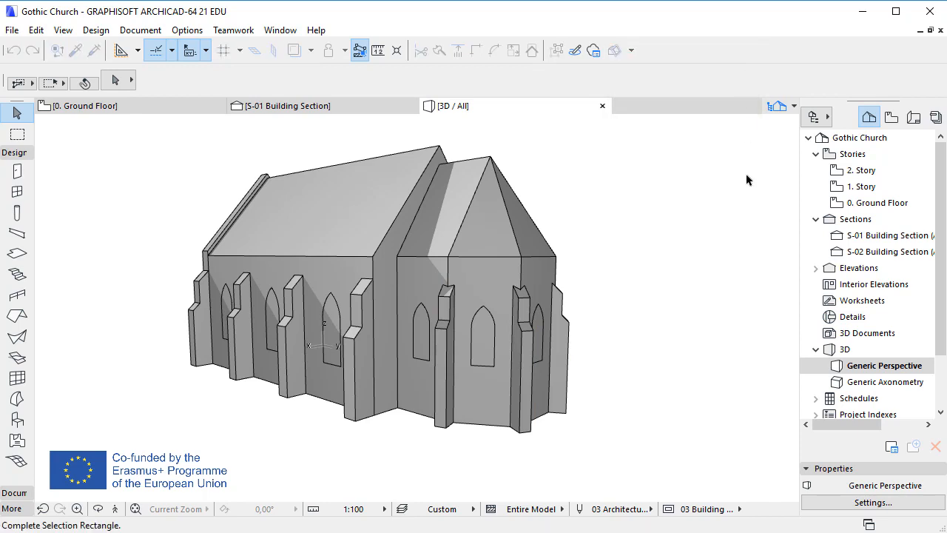
{"action": "left_click", "coordinate": [756, 165]}
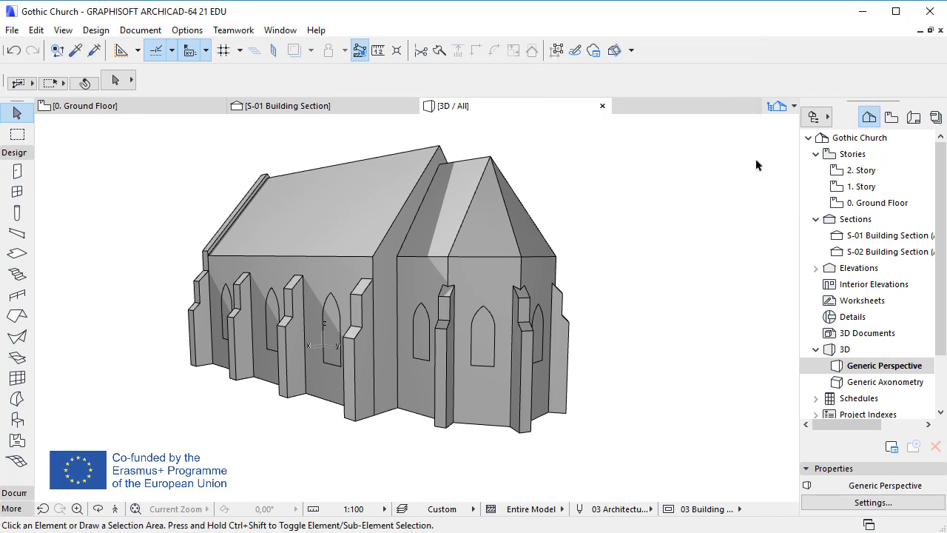
Step: Hide the Hidden layer in the layer settings
{"action": "key", "text": "ctrl+l"}
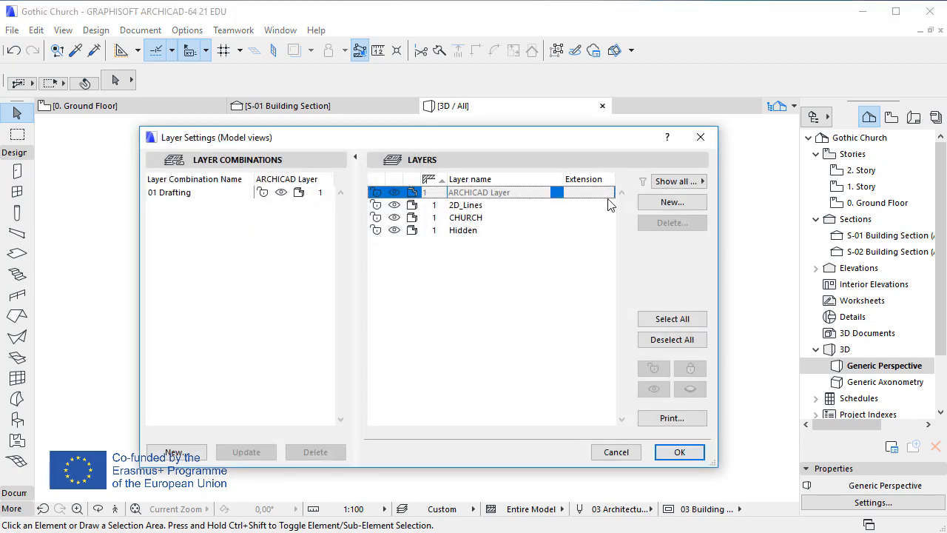
{"action": "left_click", "coordinate": [397, 231]}
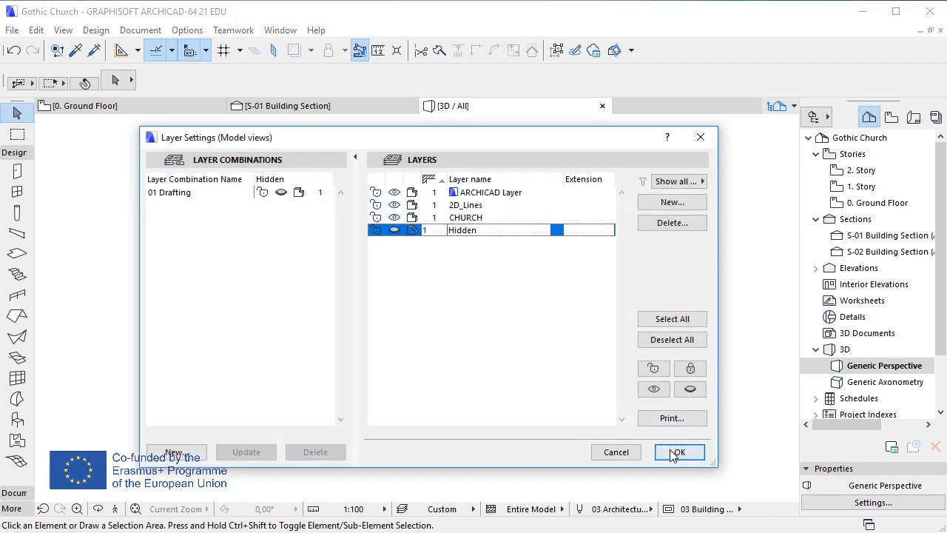
{"action": "left_click", "coordinate": [670, 451]}
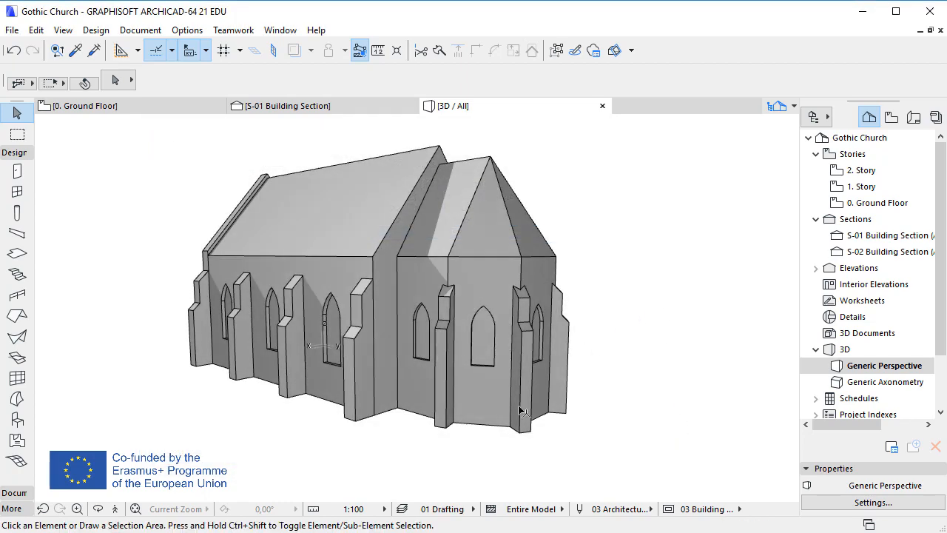
Step: Select the apse, nave and roof bodies and convert them to morphs
{"action": "left_click", "coordinate": [488, 426]}
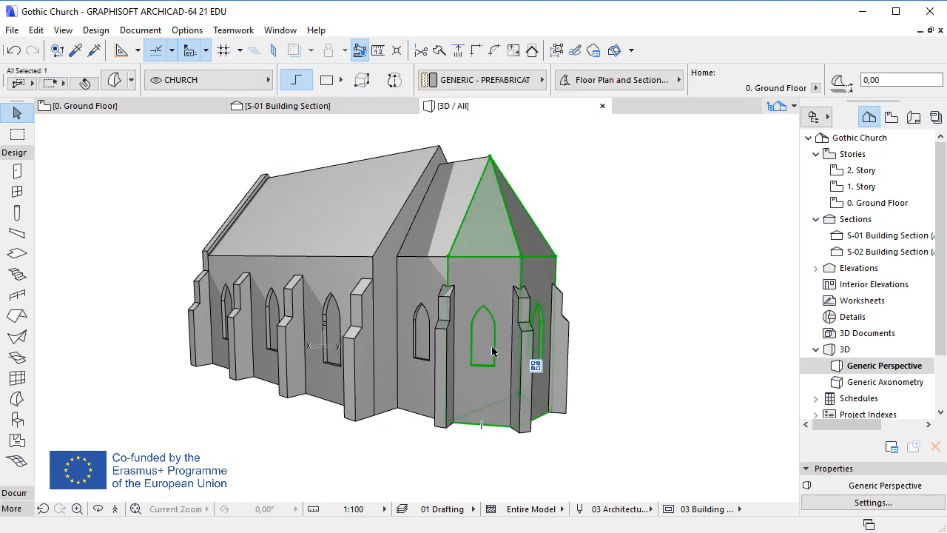
{"action": "left_click", "coordinate": [329, 405], "text": "shift"}
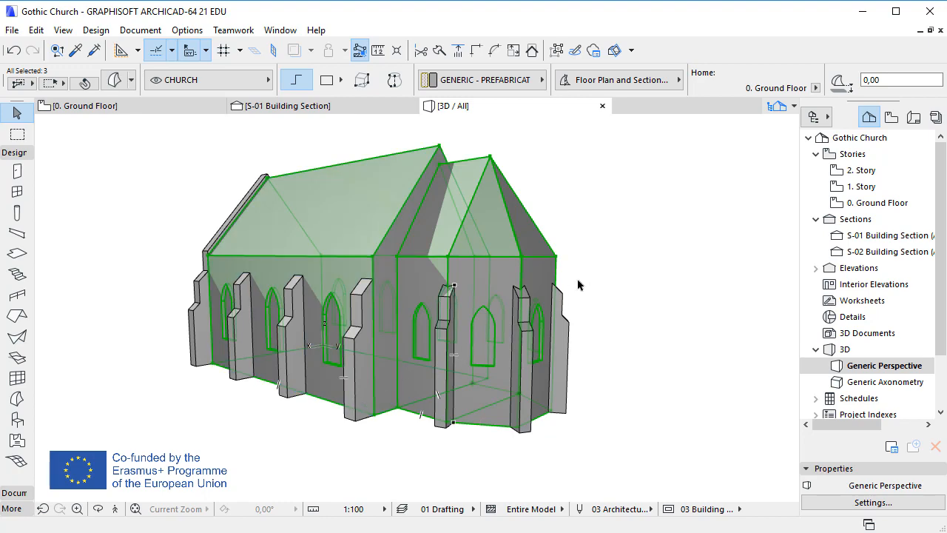
{"action": "left_click", "coordinate": [262, 178], "text": "shift"}
{"action": "right_click", "coordinate": [554, 146]}
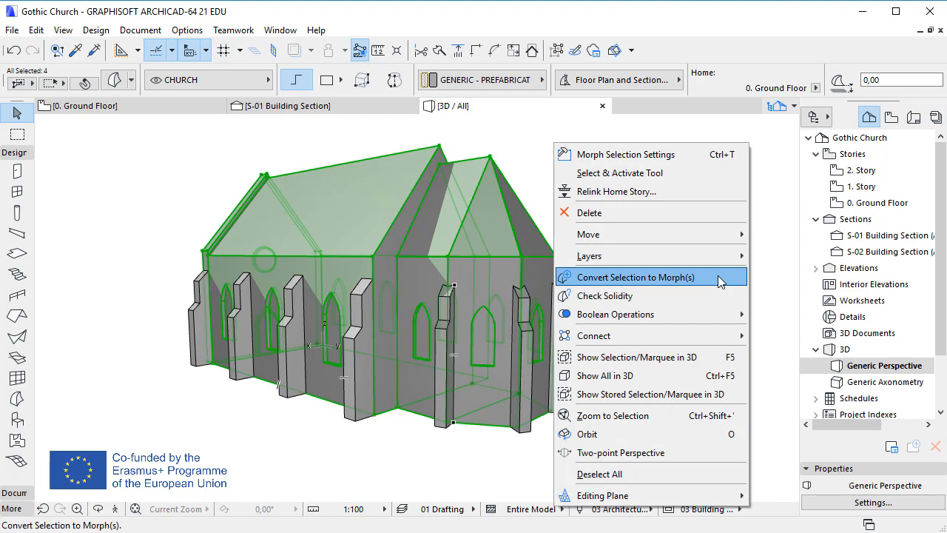
{"action": "left_click", "coordinate": [666, 277]}
{"action": "left_click", "coordinate": [793, 305]}
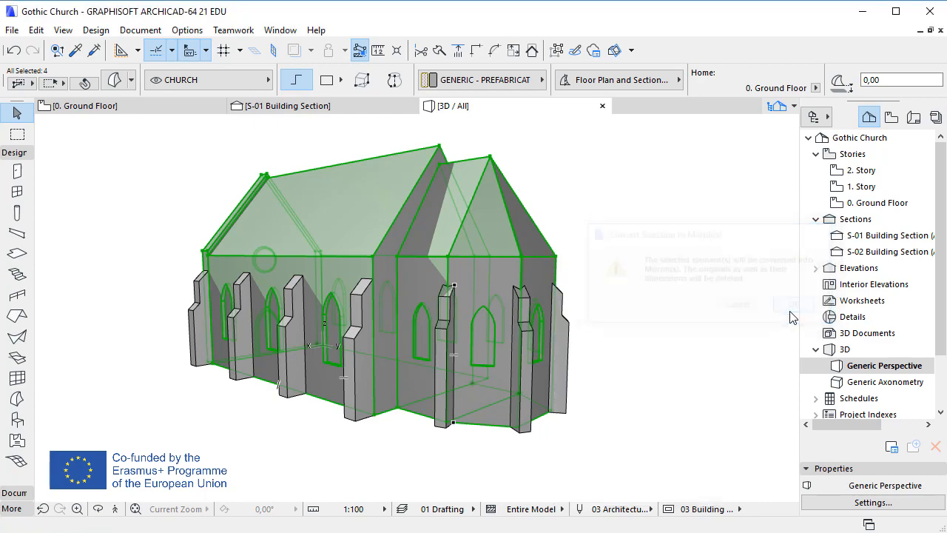
Step: Inspect the converted apse morph by selecting one of its window openings
{"action": "left_click", "coordinate": [646, 263]}
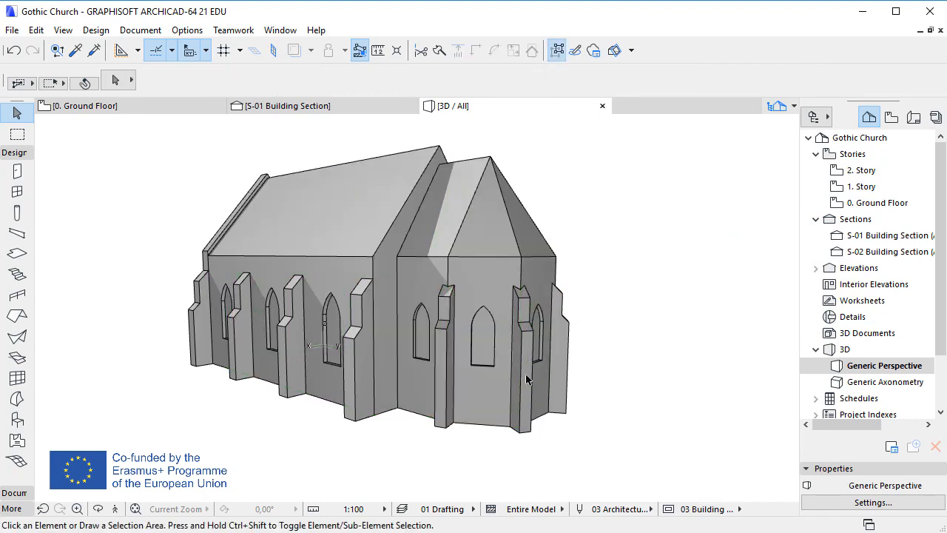
{"action": "left_click", "coordinate": [492, 428]}
{"action": "left_click", "coordinate": [489, 447]}
{"action": "left_click", "coordinate": [488, 343]}
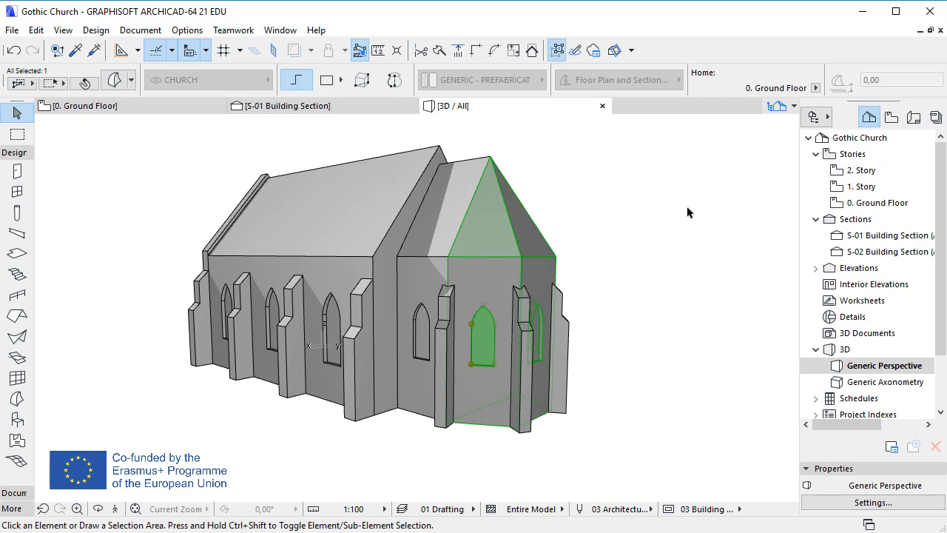
{"action": "left_click", "coordinate": [687, 212]}
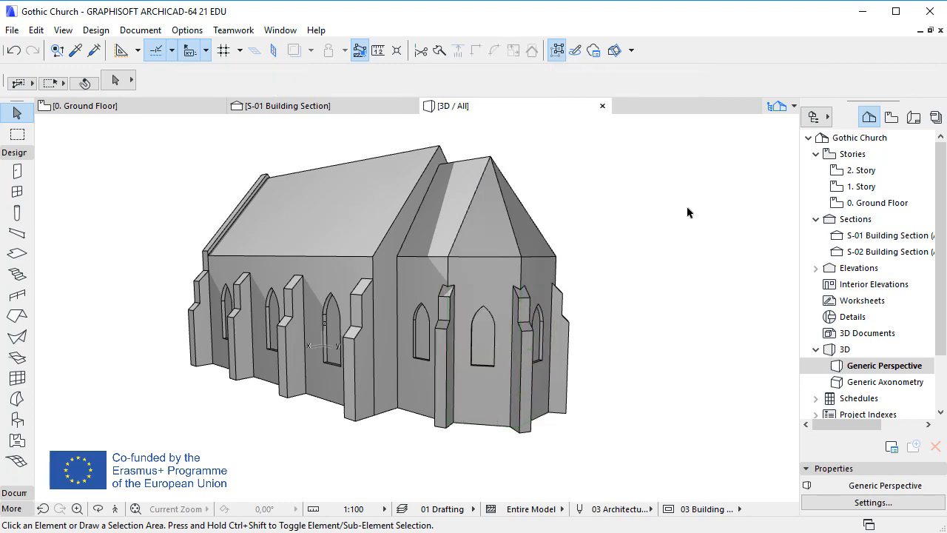